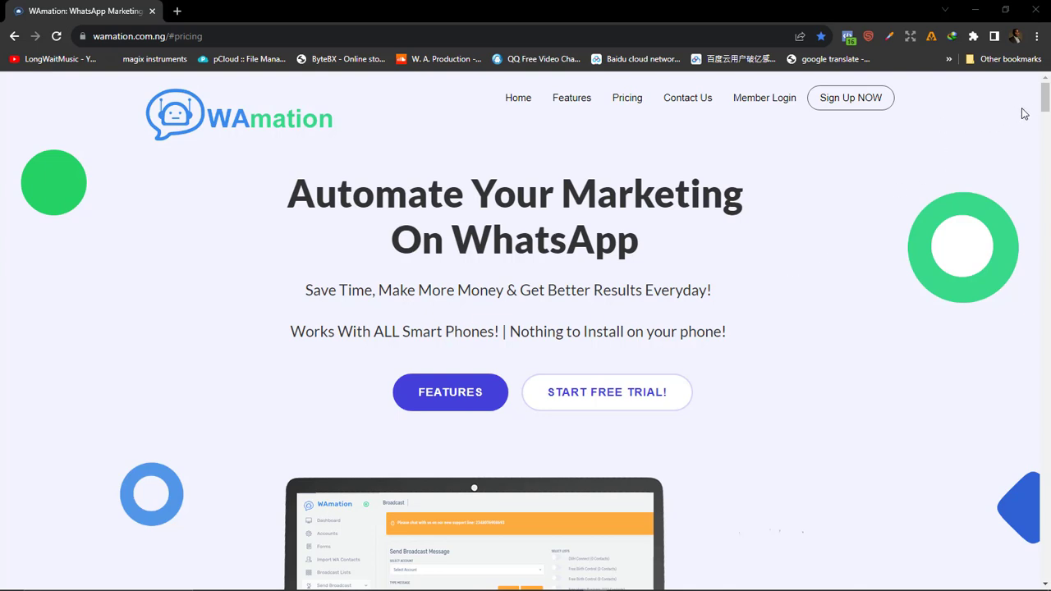
Step: Scroll through the landing page's feature sections to the Auto Responder, testimonials and unsaved-contacts broadcast
{"action": "scroll", "coordinate": [1045, 112], "scroll_direction": "down", "scroll_amount": 1}
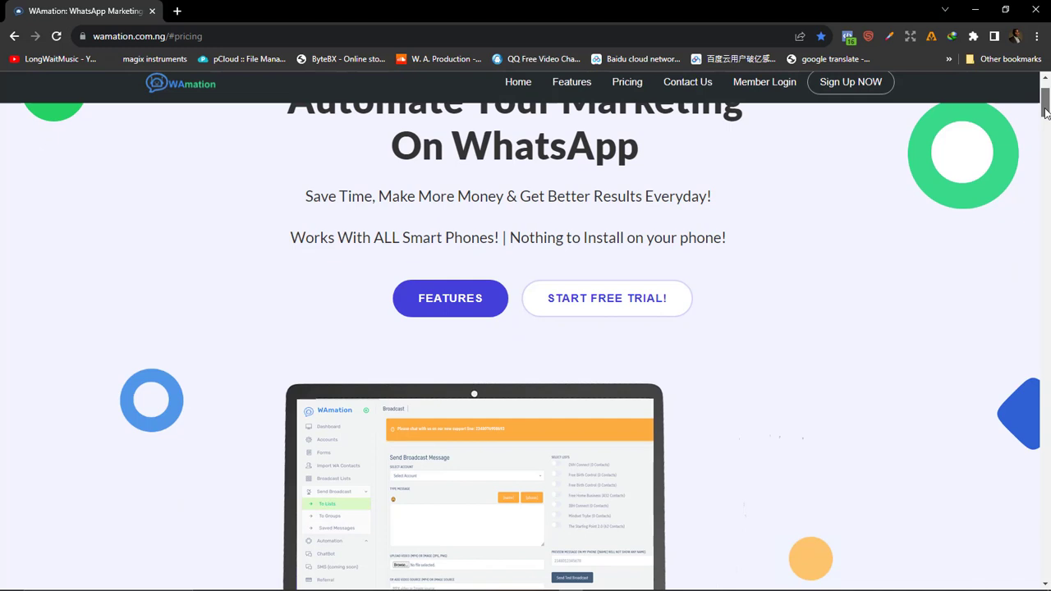
{"action": "left_click_drag", "start_coordinate": [1045, 112], "coordinate": [1046, 107]}
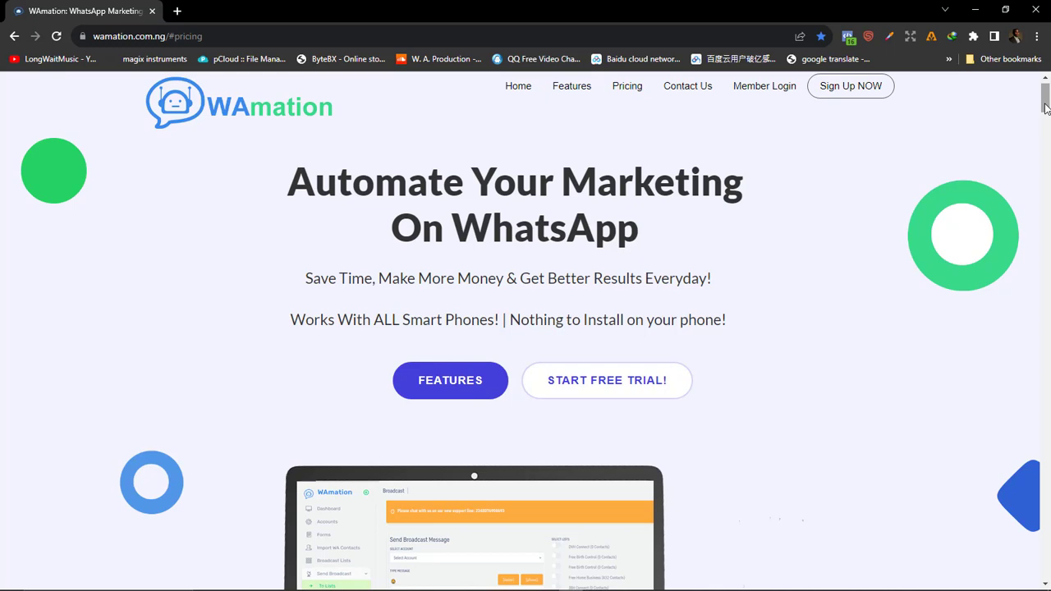
{"action": "mouse_move", "coordinate": [1046, 108]}
{"action": "left_mouse_down"}
{"action": "mouse_move", "coordinate": [1046, 122]}
{"action": "mouse_move", "coordinate": [1046, 106]}
{"action": "left_mouse_up"}
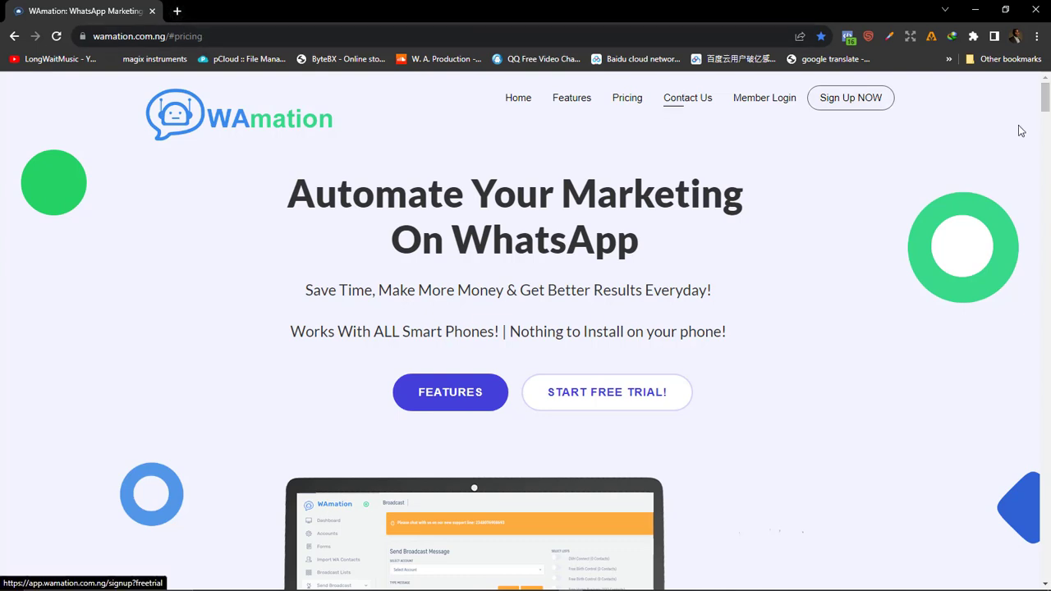
{"action": "left_click_drag", "start_coordinate": [1045, 108], "coordinate": [1049, 194]}
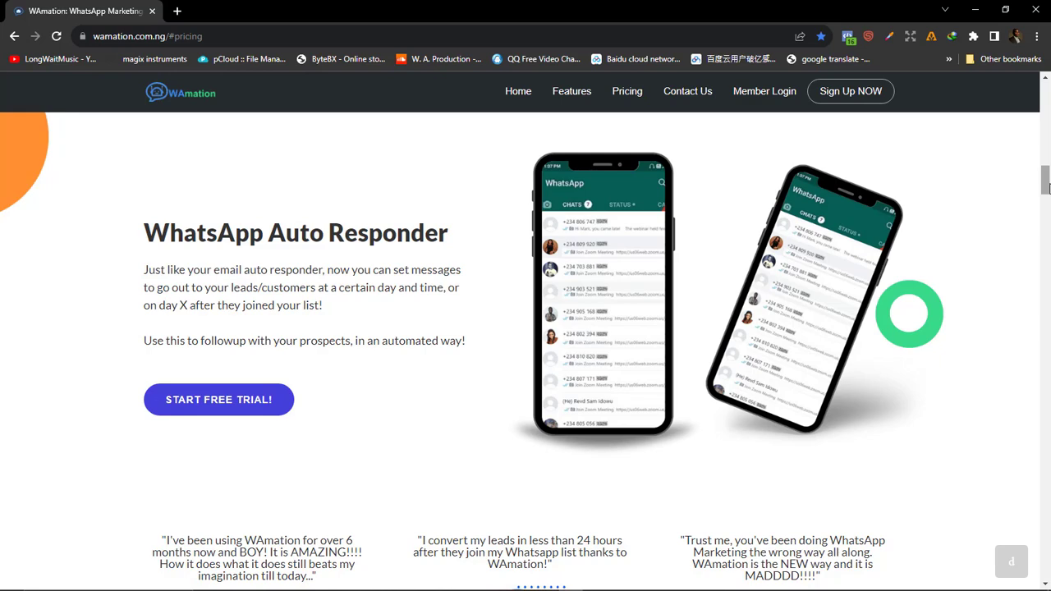
{"action": "mouse_move", "coordinate": [1048, 188]}
{"action": "left_mouse_down"}
{"action": "mouse_move", "coordinate": [1048, 122]}
{"action": "mouse_move", "coordinate": [1047, 158]}
{"action": "left_mouse_up"}
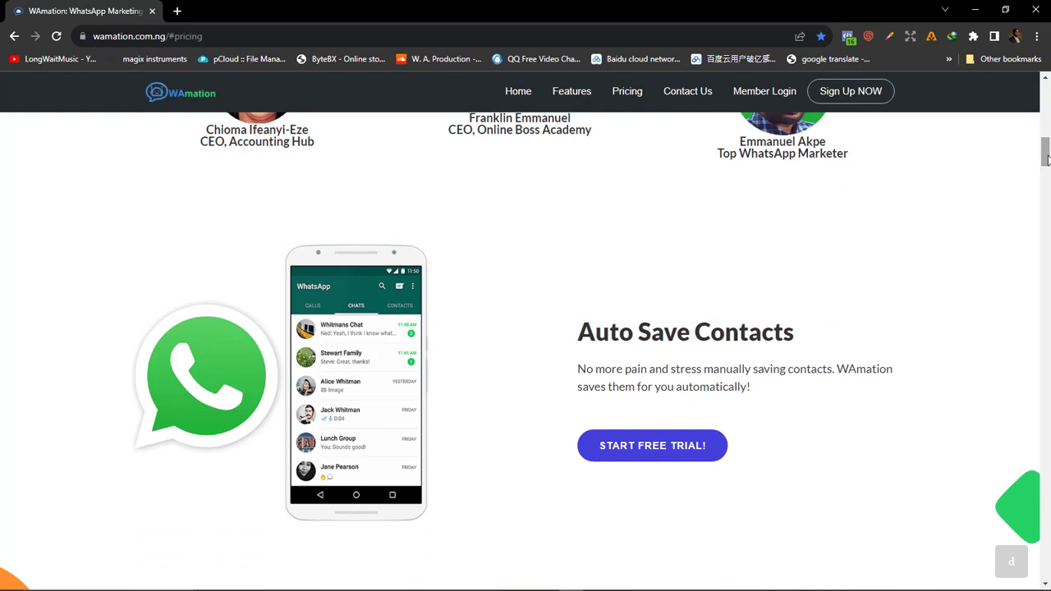
{"action": "left_click_drag", "start_coordinate": [1048, 159], "coordinate": [1048, 189]}
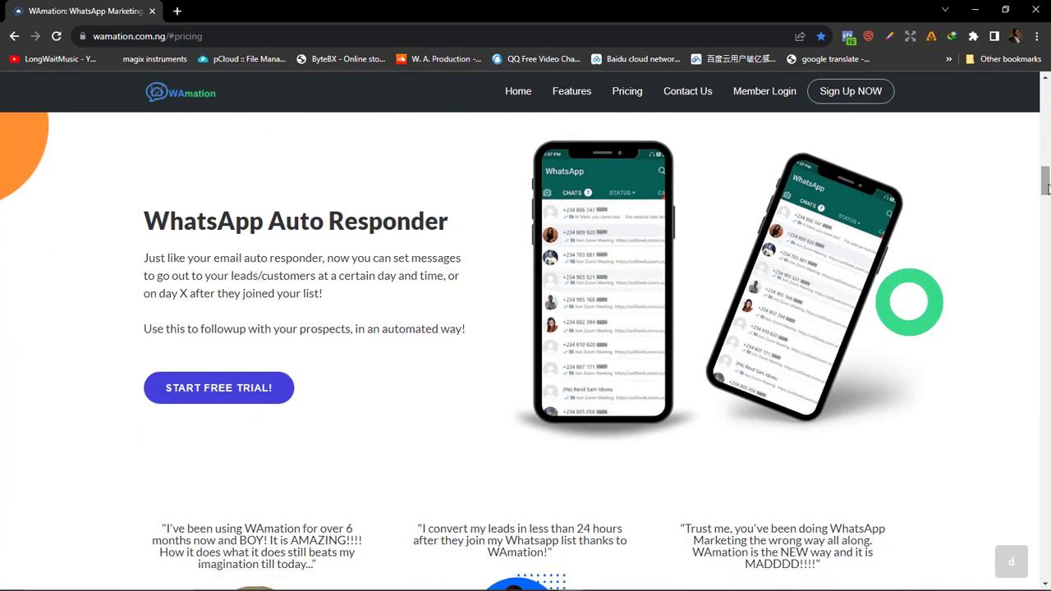
{"action": "left_click_drag", "start_coordinate": [1047, 188], "coordinate": [1048, 82]}
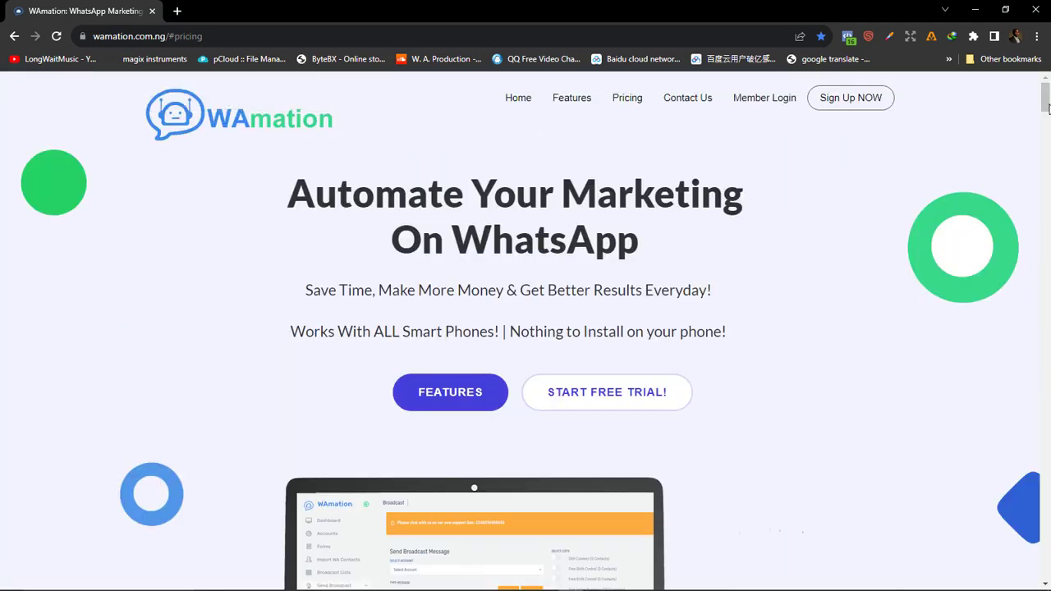
{"action": "left_click_drag", "start_coordinate": [1048, 90], "coordinate": [1048, 210]}
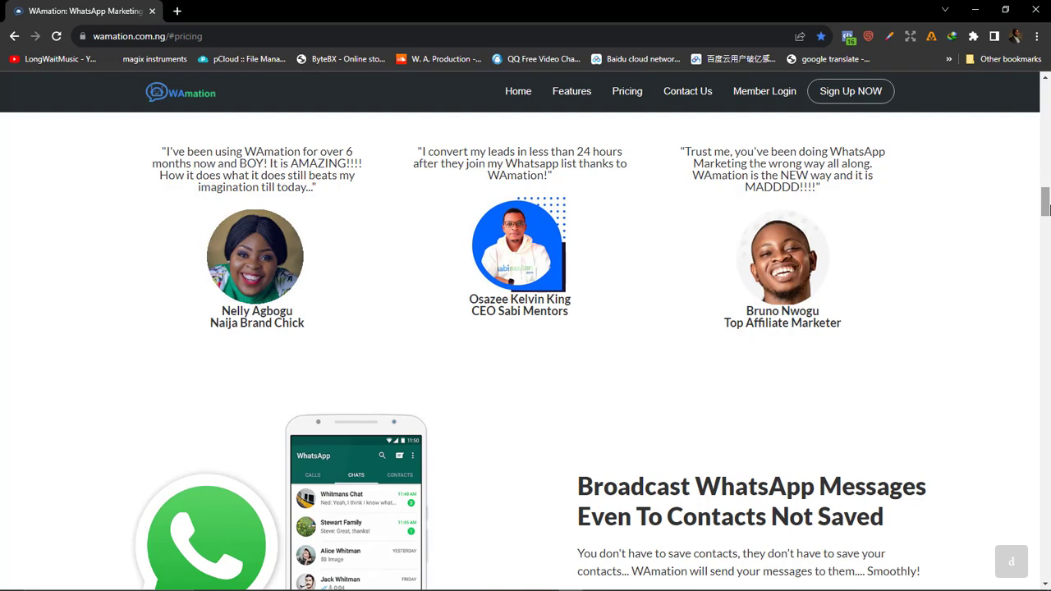
{"action": "left_click_drag", "start_coordinate": [1047, 209], "coordinate": [1047, 211]}
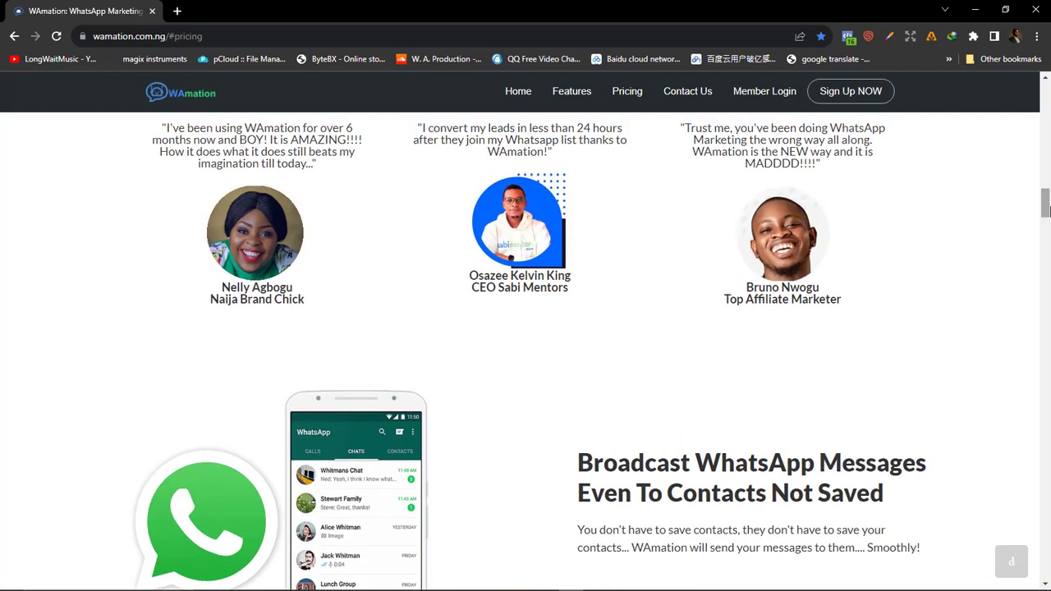
Step: Jump to Pricing, then scroll back up to the laptop broadcast dashboard preview
{"action": "left_click", "coordinate": [640, 97]}
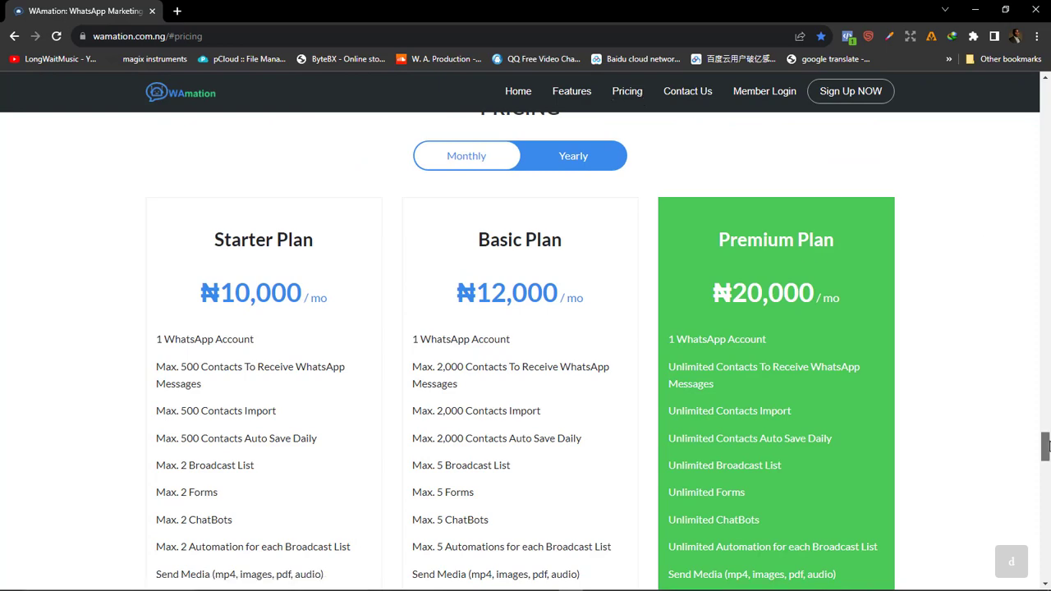
{"action": "left_click_drag", "start_coordinate": [1047, 448], "coordinate": [1049, 383]}
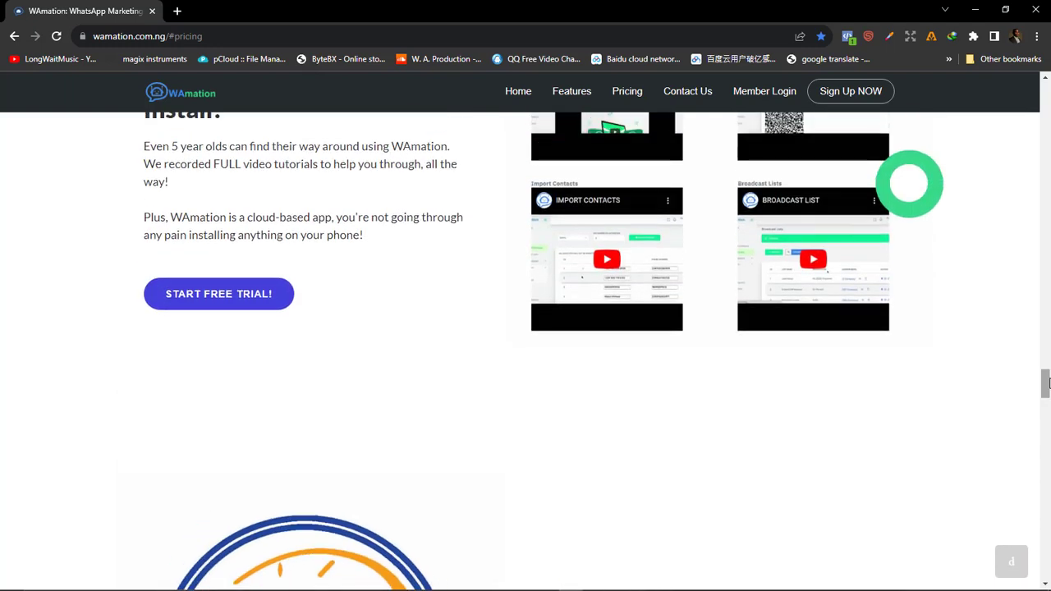
{"action": "left_click_drag", "start_coordinate": [1048, 383], "coordinate": [1048, 309]}
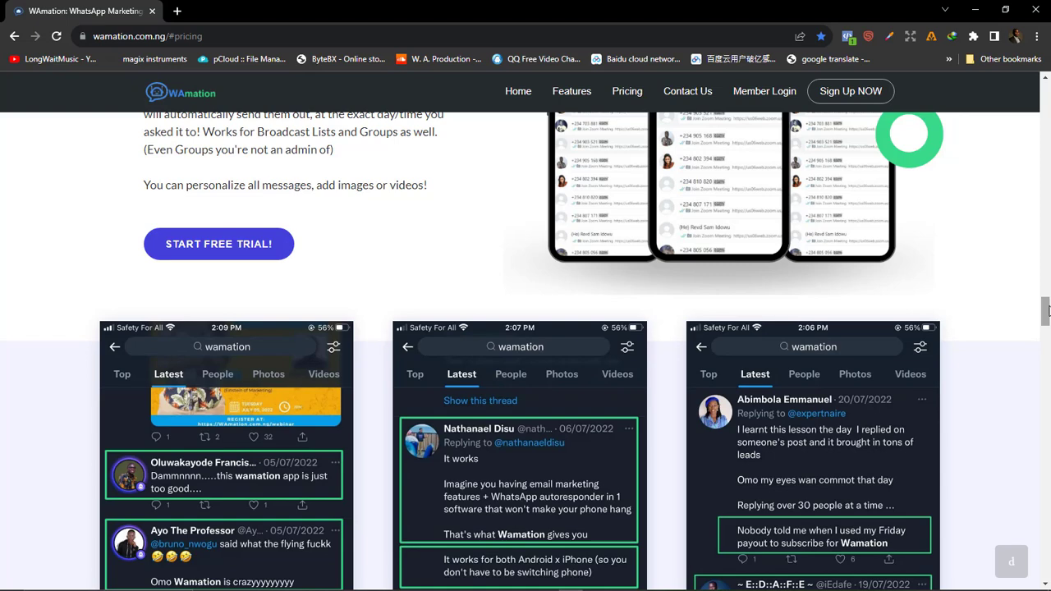
{"action": "left_click_drag", "start_coordinate": [1048, 309], "coordinate": [1048, 199]}
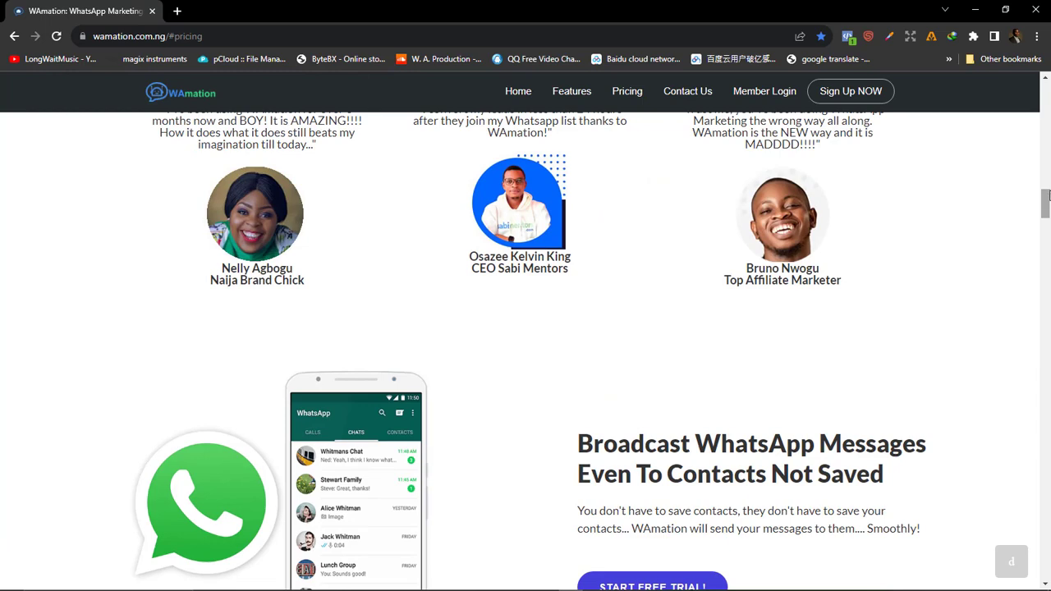
{"action": "mouse_move", "coordinate": [1048, 194]}
{"action": "left_mouse_down"}
{"action": "mouse_move", "coordinate": [1048, 100]}
{"action": "mouse_move", "coordinate": [1048, 113]}
{"action": "left_mouse_up"}
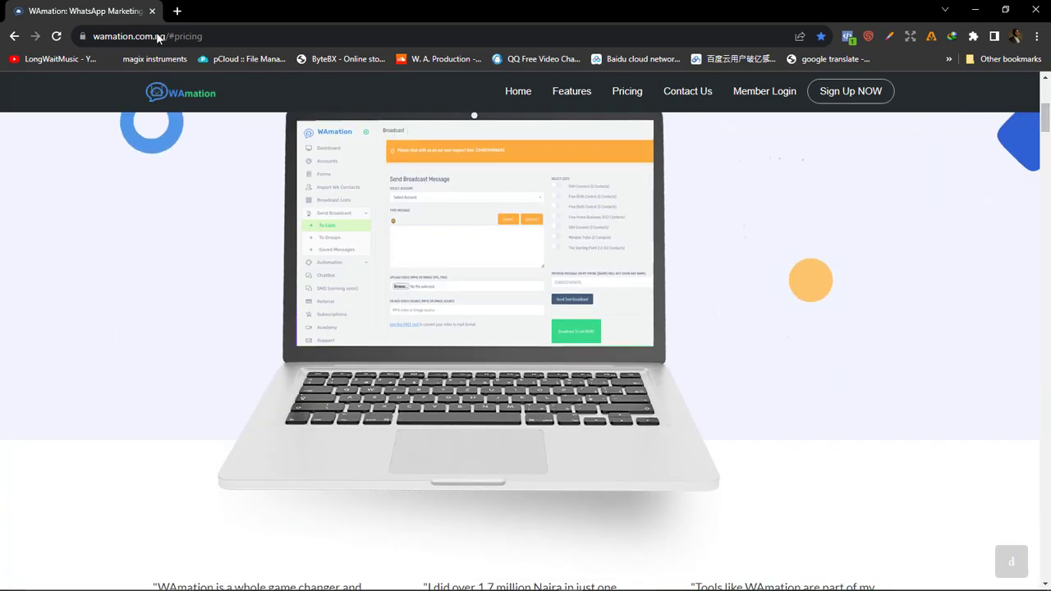
Step: Load app.wamation.com.ng/referral in a new browser tab
{"action": "left_click", "coordinate": [175, 10]}
{"action": "type", "text": "sa"}
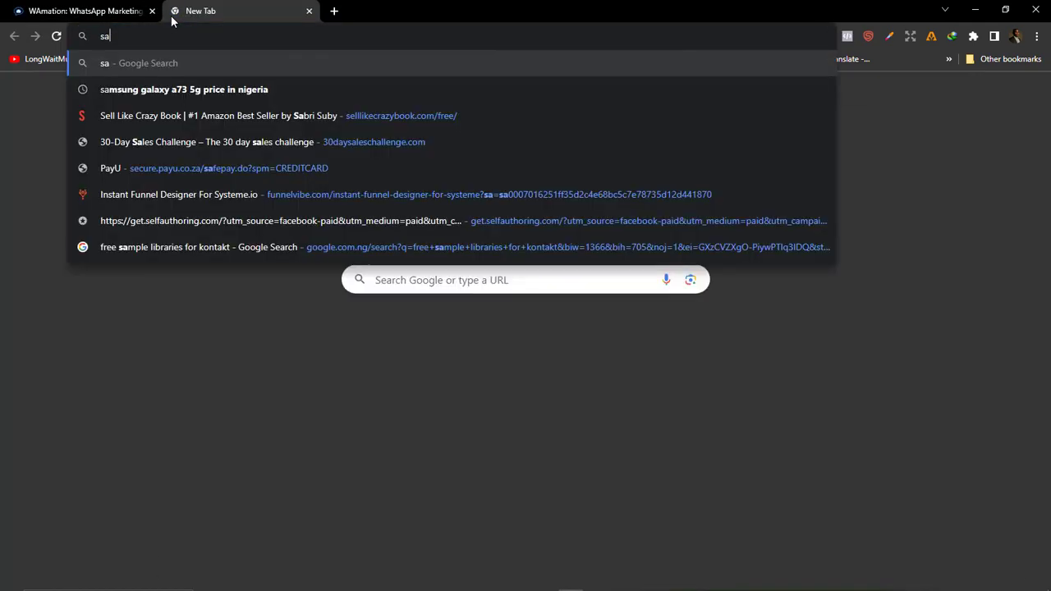
{"action": "key", "text": "BackSpace"}
{"action": "key", "text": "BackSpace"}
{"action": "type", "text": "app"}
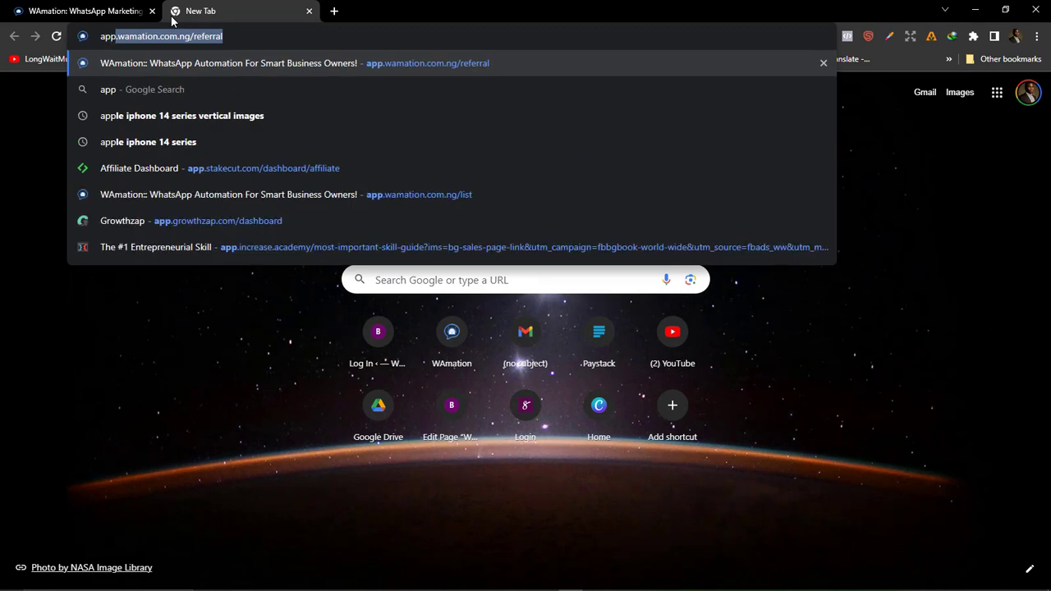
{"action": "key", "text": "Return"}
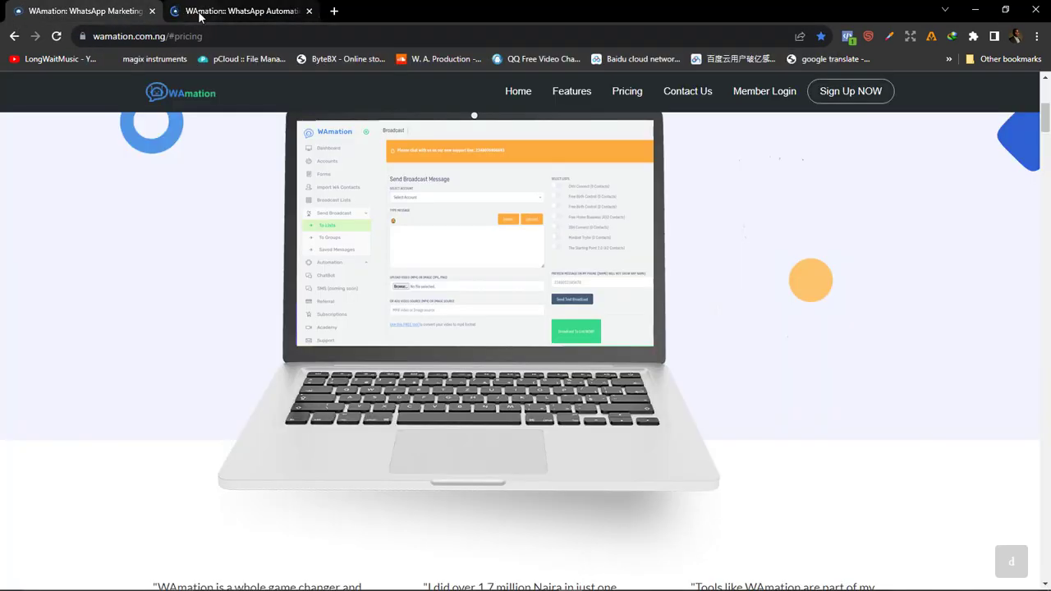
{"action": "mouse_move", "coordinate": [238, 11]}
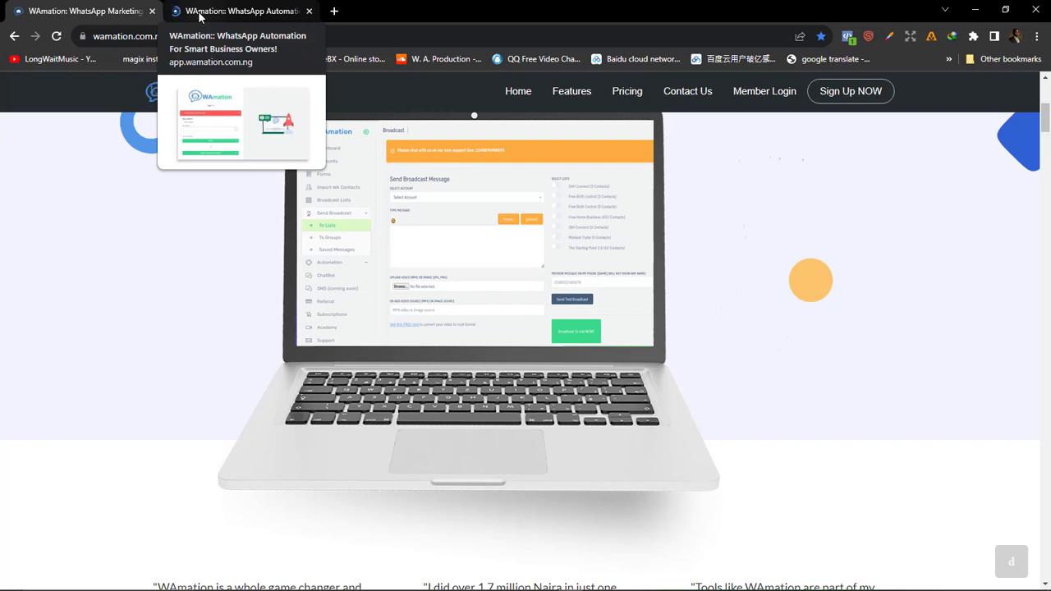
Step: Sign in to the WAmation dashboard using a saved login
{"action": "left_click", "coordinate": [199, 16]}
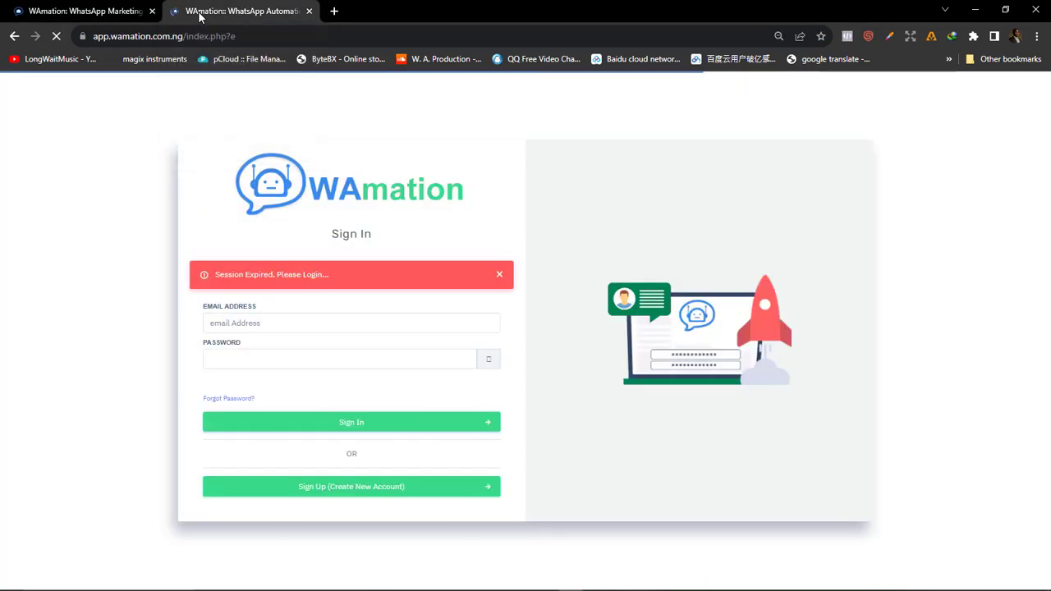
{"action": "left_click", "coordinate": [246, 326]}
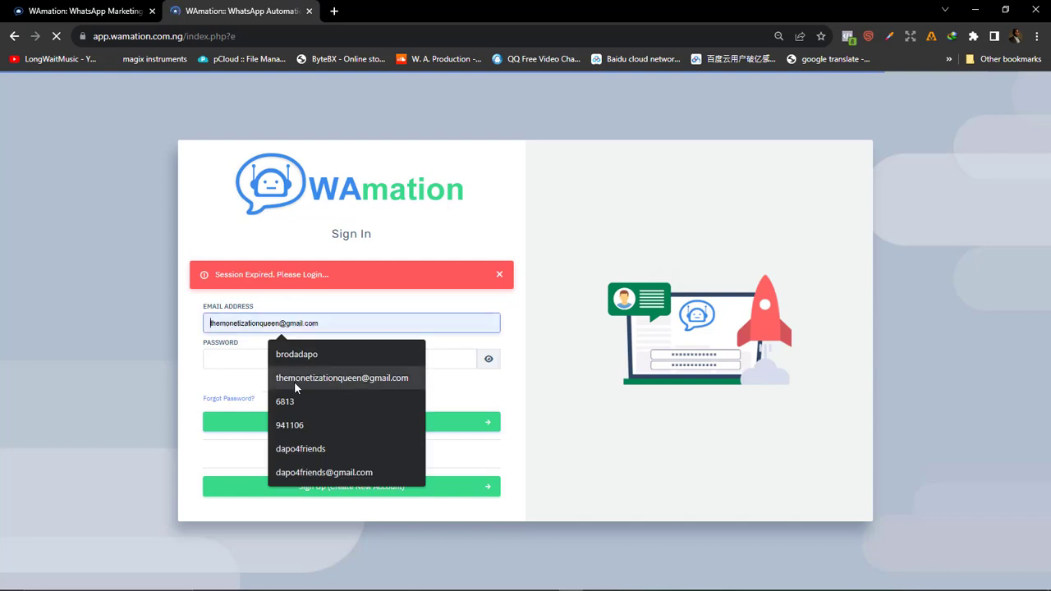
{"action": "left_click", "coordinate": [292, 371]}
{"action": "left_click", "coordinate": [308, 424]}
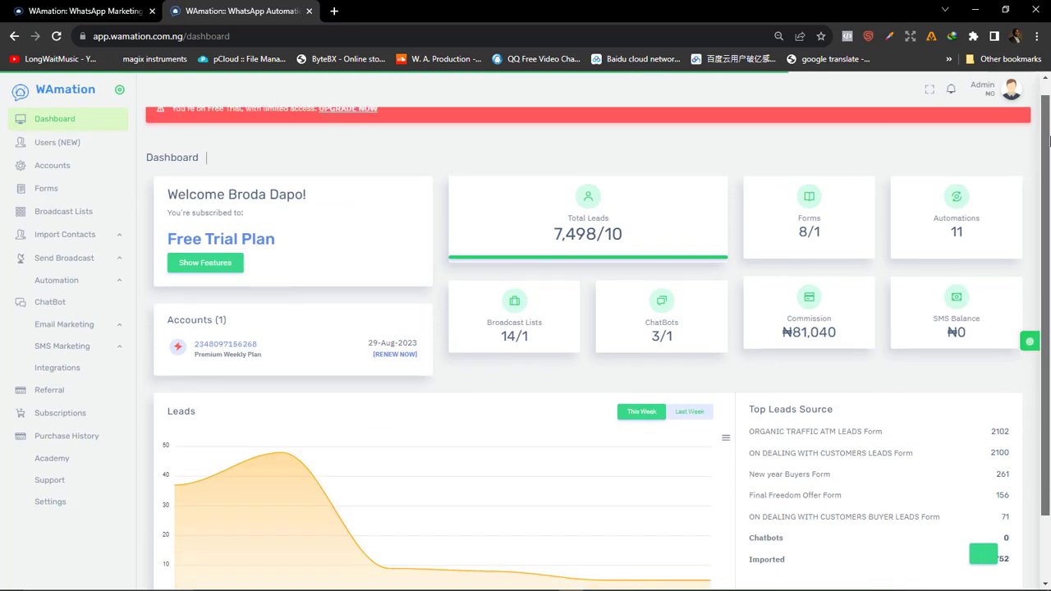
Step: Go to Email Marketing > Broadcast and scroll to the list choices and email editor
{"action": "scroll", "coordinate": [588, 328], "scroll_direction": "down", "scroll_amount": 1}
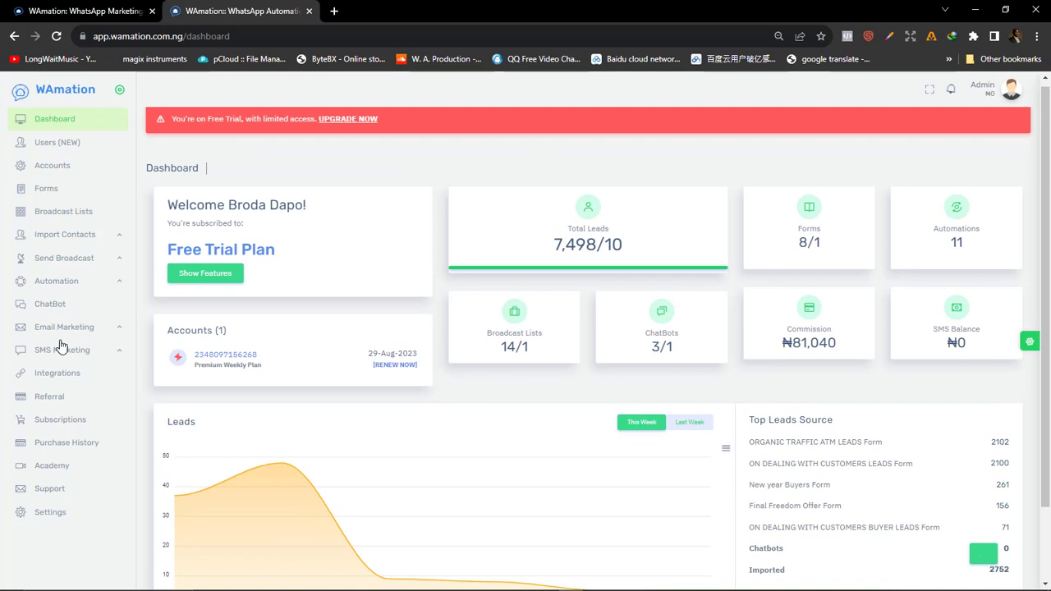
{"action": "left_click", "coordinate": [45, 332]}
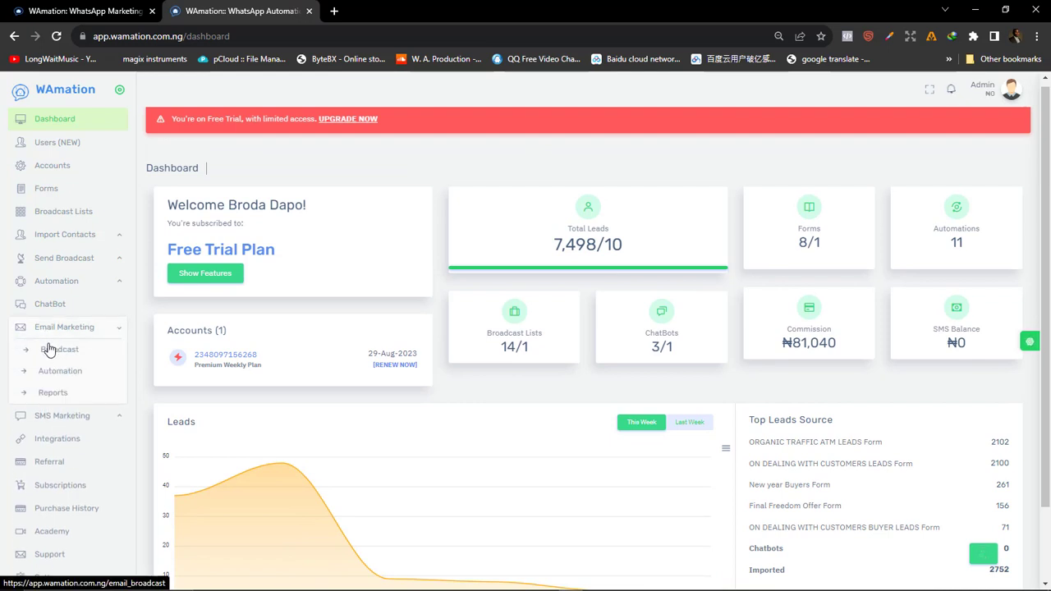
{"action": "left_click", "coordinate": [50, 351]}
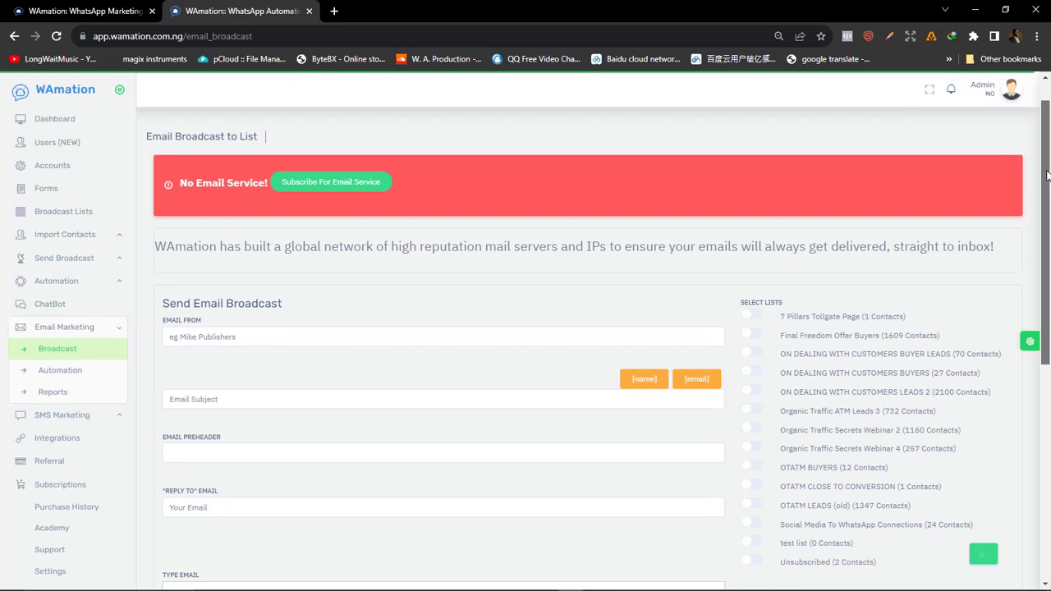
{"action": "mouse_move", "coordinate": [1047, 175]}
{"action": "left_mouse_down"}
{"action": "mouse_move", "coordinate": [1049, 439]}
{"action": "mouse_move", "coordinate": [1049, 275]}
{"action": "left_mouse_up"}
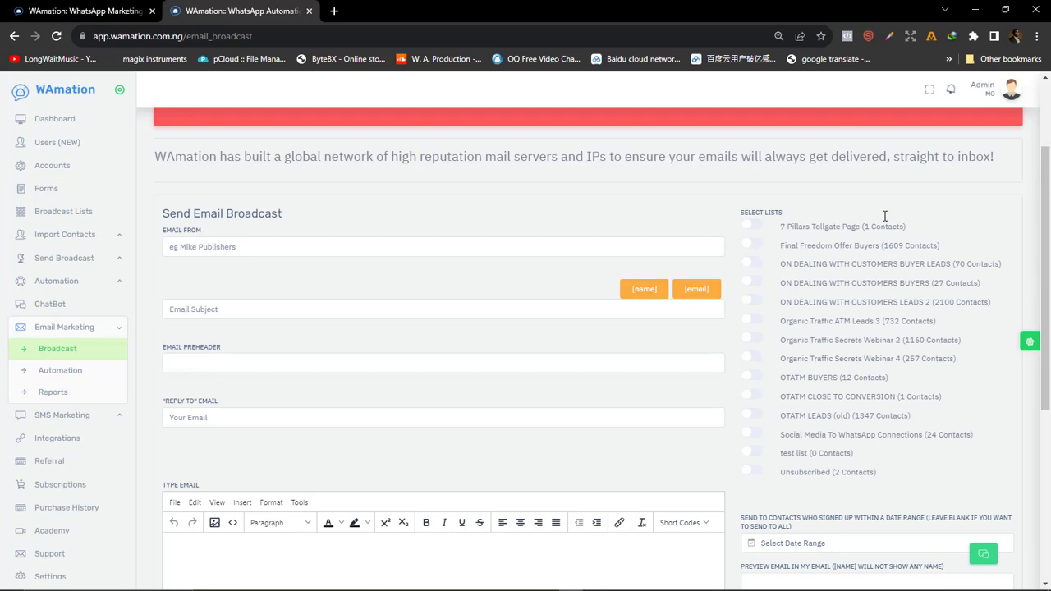
Step: Open Broadcast Lists and scroll through the 14 saved lists with their subscriber counts
{"action": "left_click", "coordinate": [53, 212]}
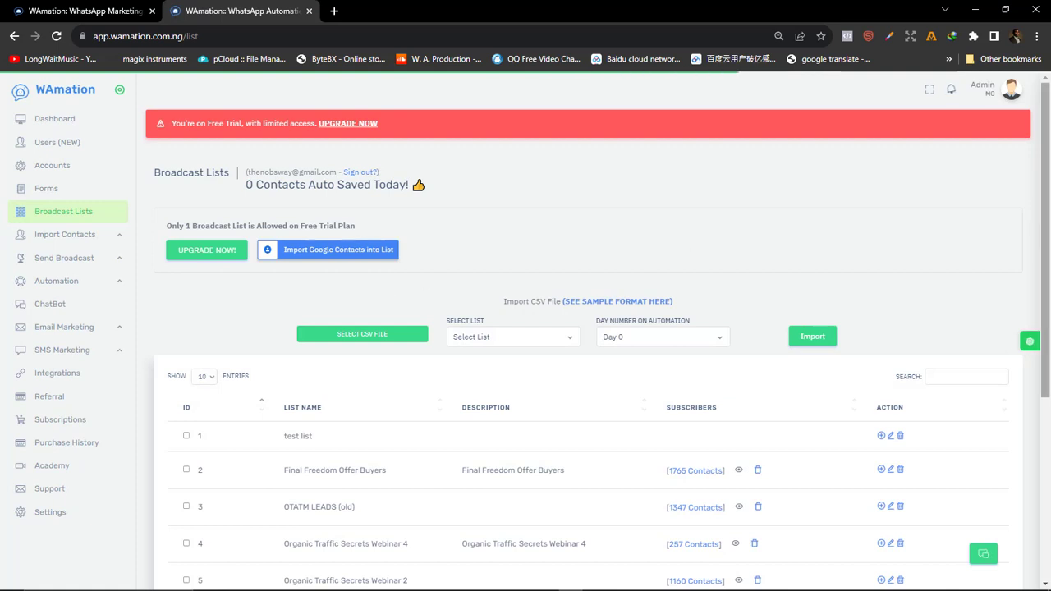
{"action": "scroll", "coordinate": [775, 233], "scroll_direction": "down", "scroll_amount": 3}
{"action": "scroll", "coordinate": [1050, 312], "scroll_direction": "down", "scroll_amount": 1}
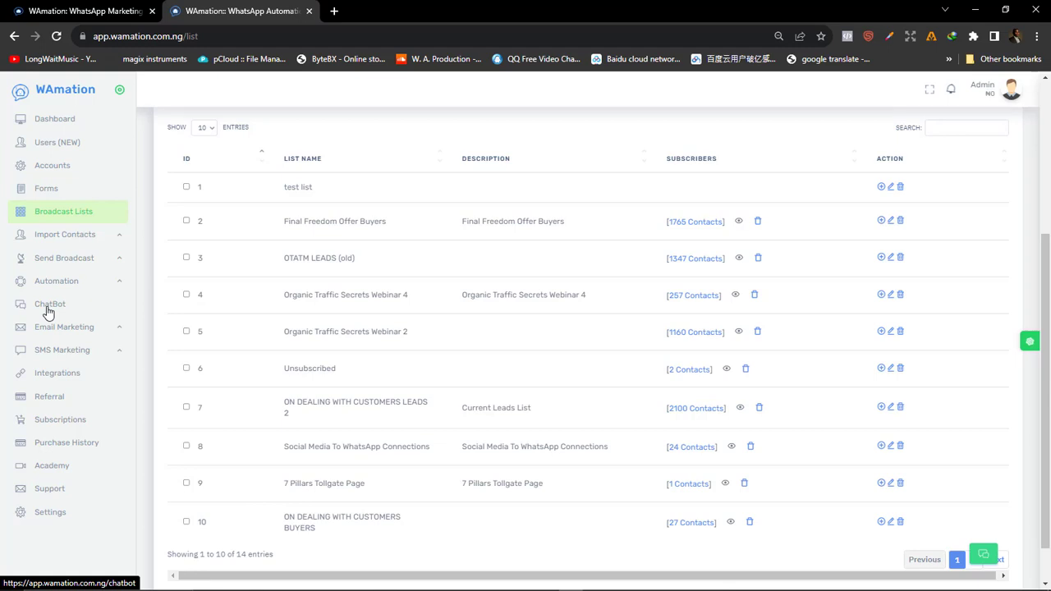
Step: Open the ChatBot page showing the single trial-plan chatbot
{"action": "left_click", "coordinate": [48, 305]}
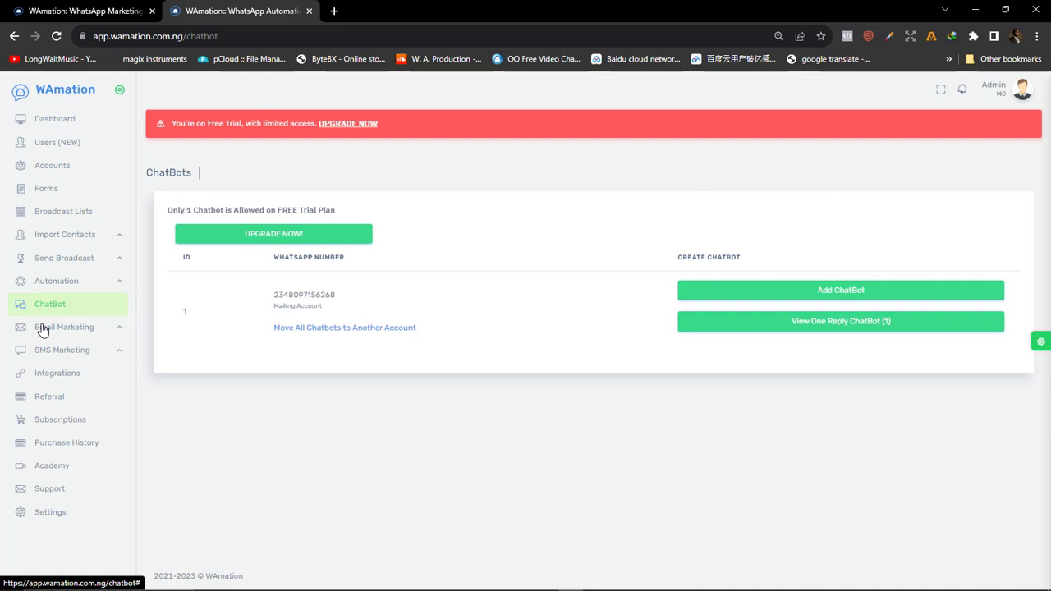
Step: Copy the Final Freedom Offer form link from Forms and load it in a new tab
{"action": "left_click", "coordinate": [53, 198]}
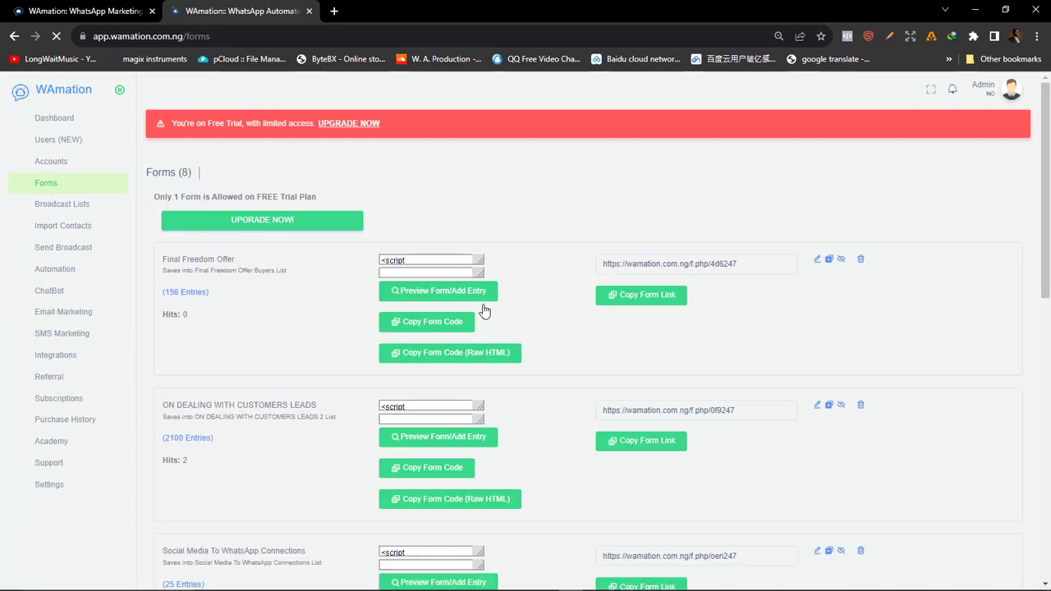
{"action": "left_click", "coordinate": [654, 299]}
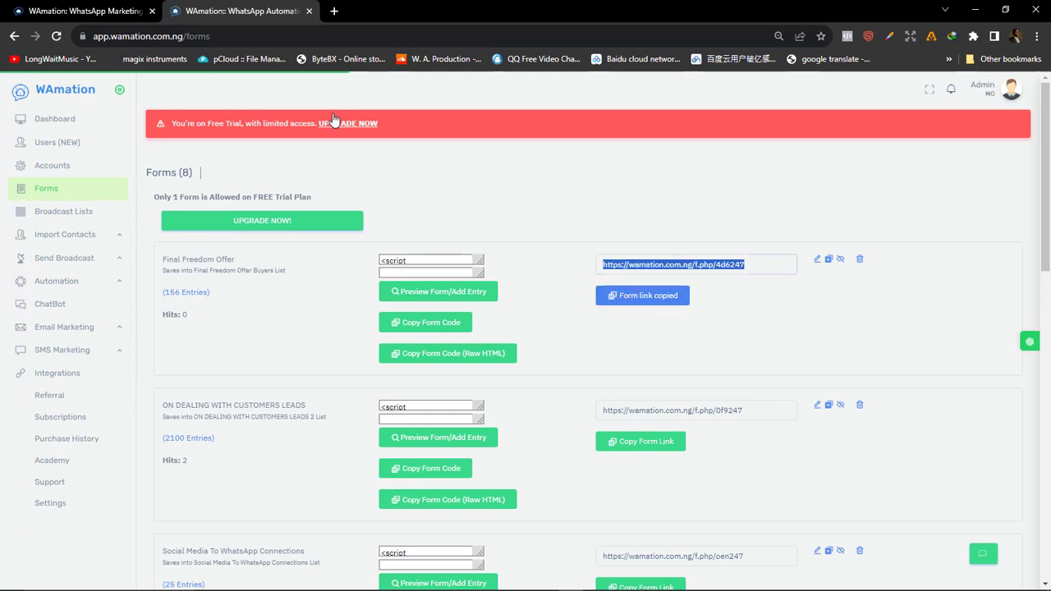
{"action": "left_click", "coordinate": [334, 11]}
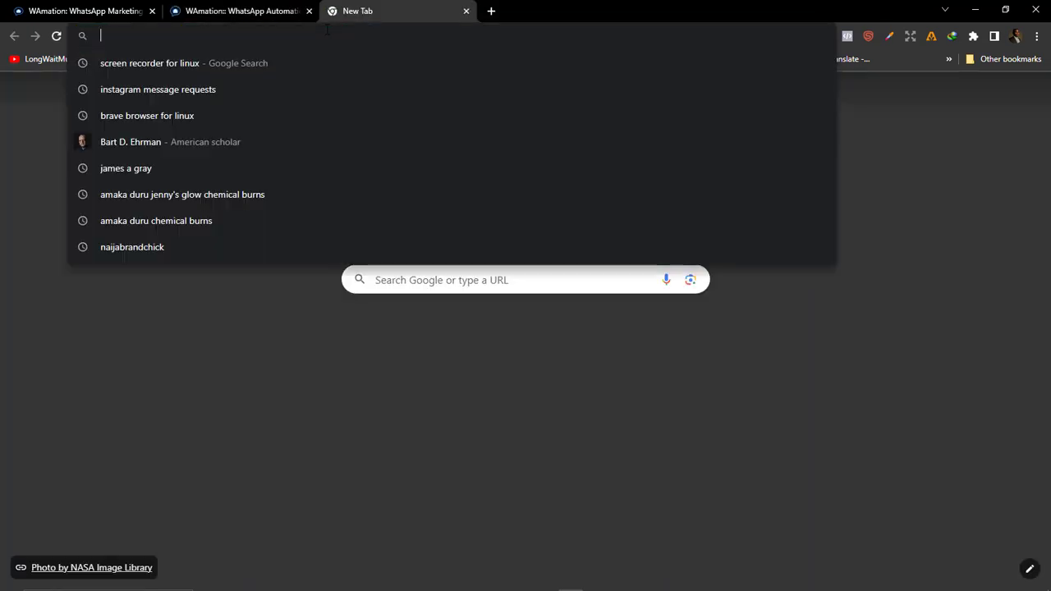
{"action": "key", "text": "ctrl+v"}
{"action": "key", "text": "Return"}
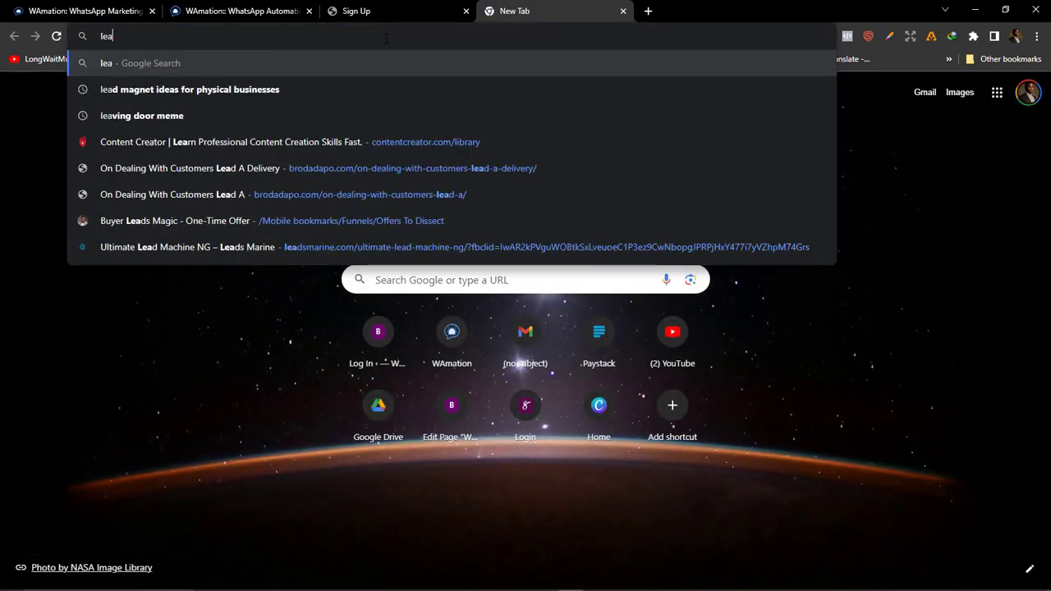
Step: Open the On Dealing With Customers landing page and request its free ebook download form
{"action": "type", "text": "d a"}
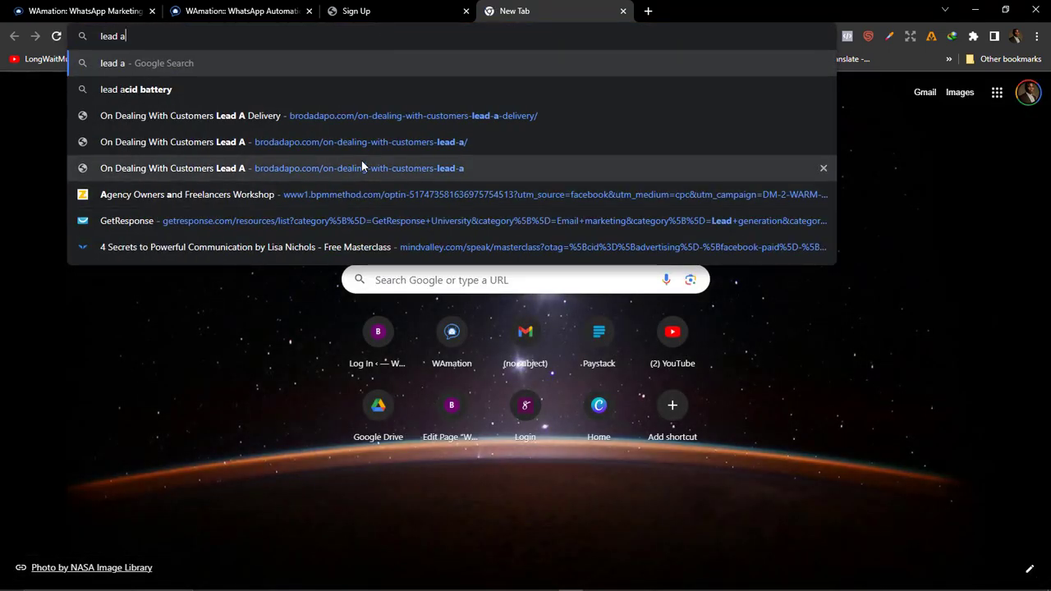
{"action": "left_click", "coordinate": [359, 153]}
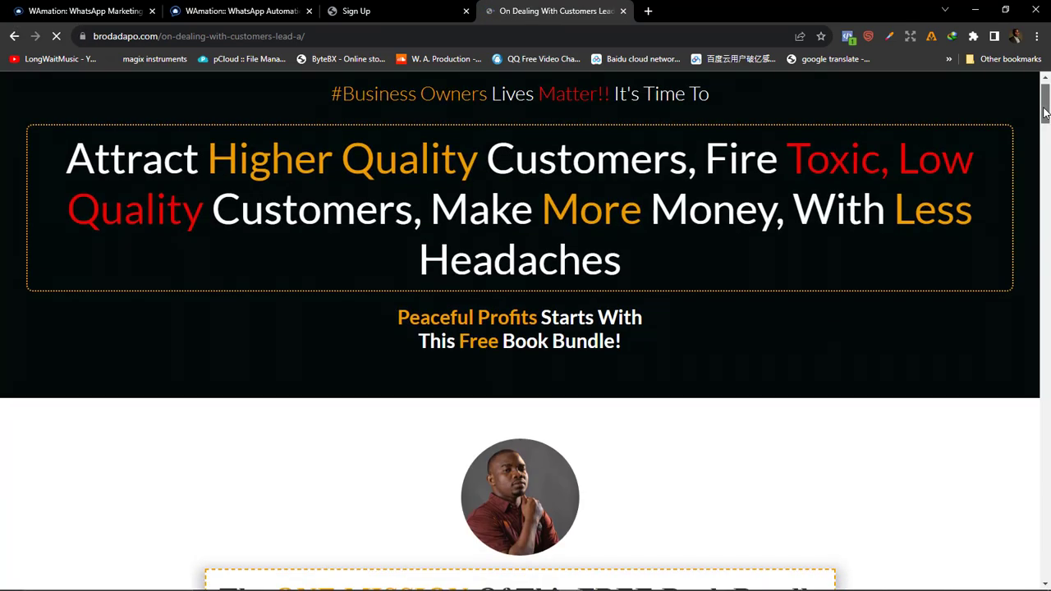
{"action": "left_click_drag", "start_coordinate": [1045, 100], "coordinate": [1048, 195]}
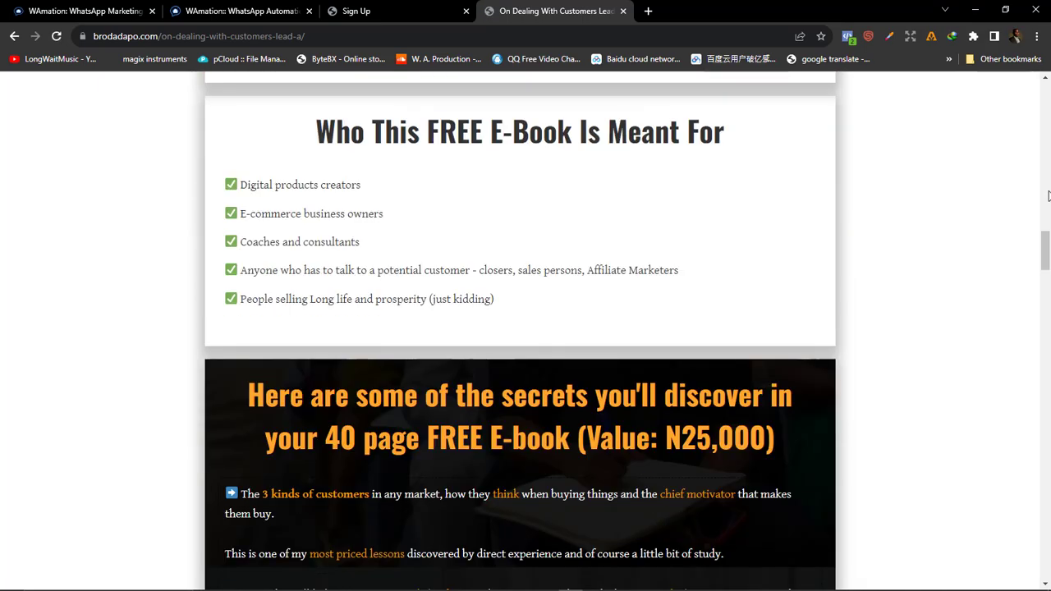
{"action": "left_click", "coordinate": [1048, 196]}
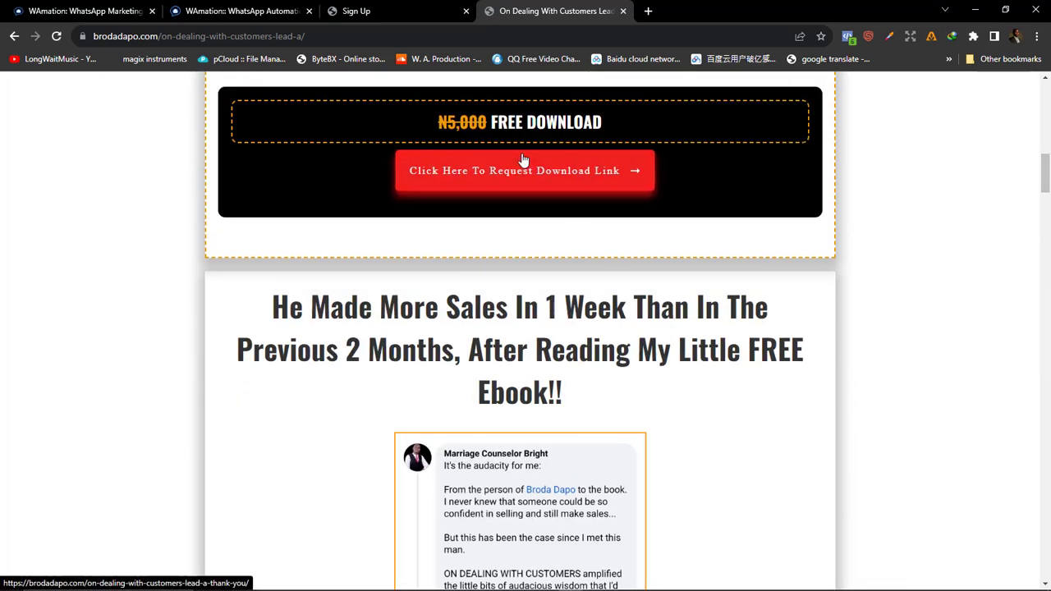
{"action": "left_click", "coordinate": [526, 166]}
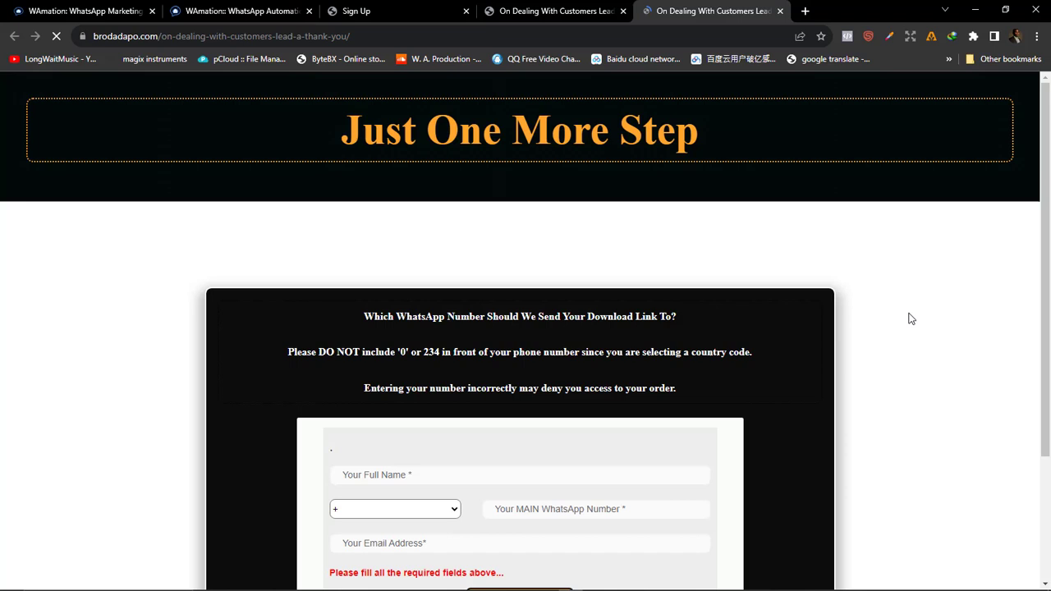
{"action": "scroll", "coordinate": [704, 277], "scroll_direction": "down", "scroll_amount": 1}
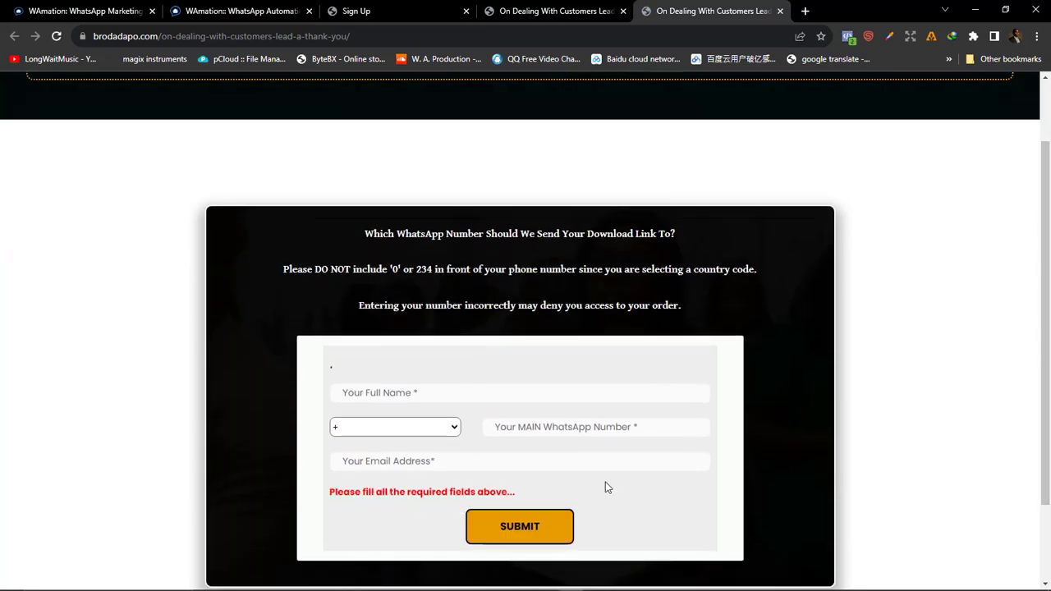
{"action": "left_click", "coordinate": [351, 10]}
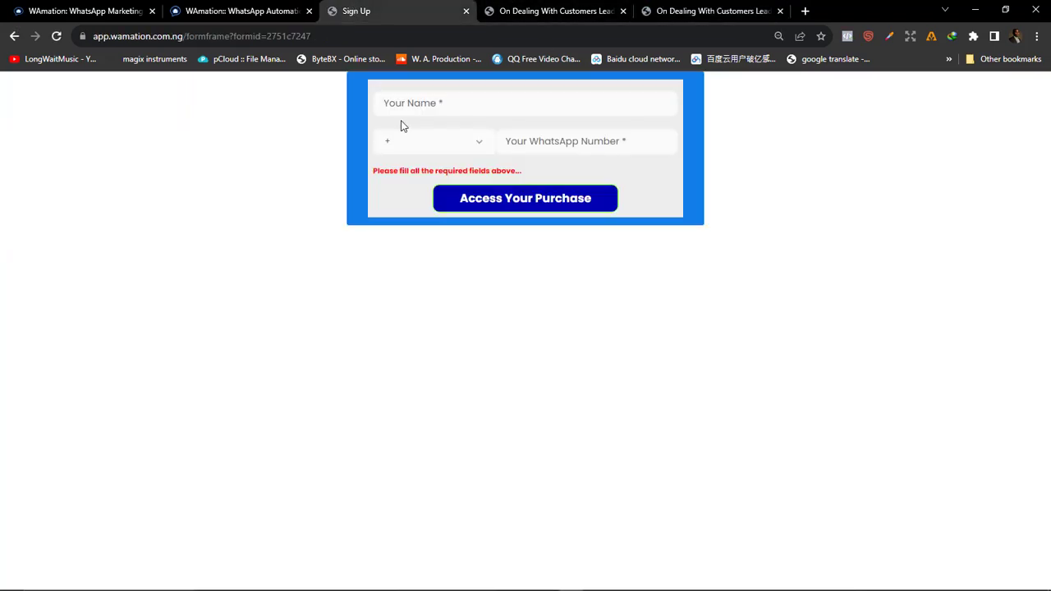
{"action": "left_click", "coordinate": [677, 17]}
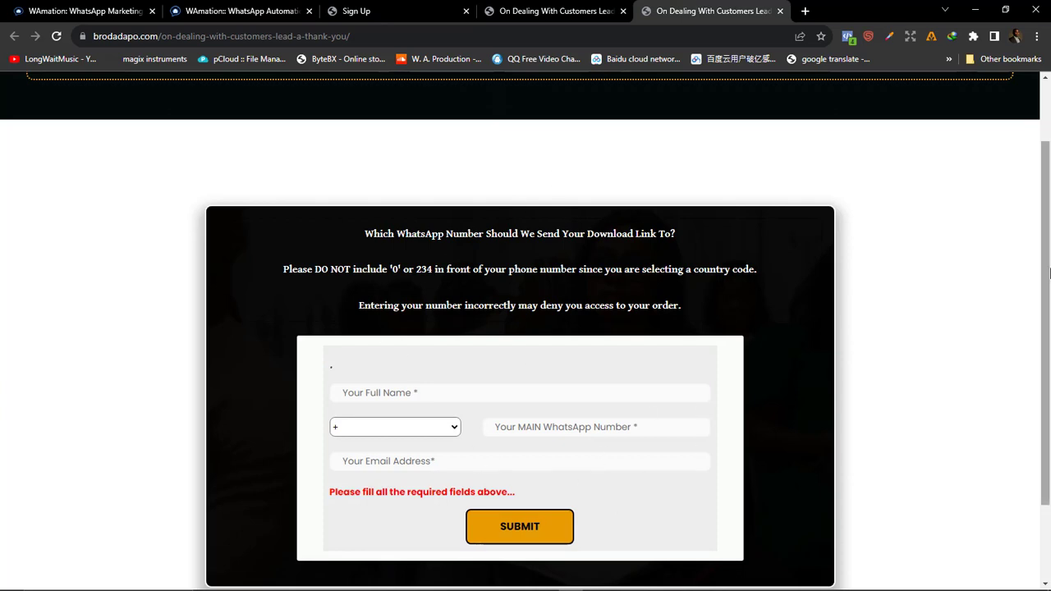
{"action": "scroll", "coordinate": [1003, 352], "scroll_direction": "down", "scroll_amount": 2}
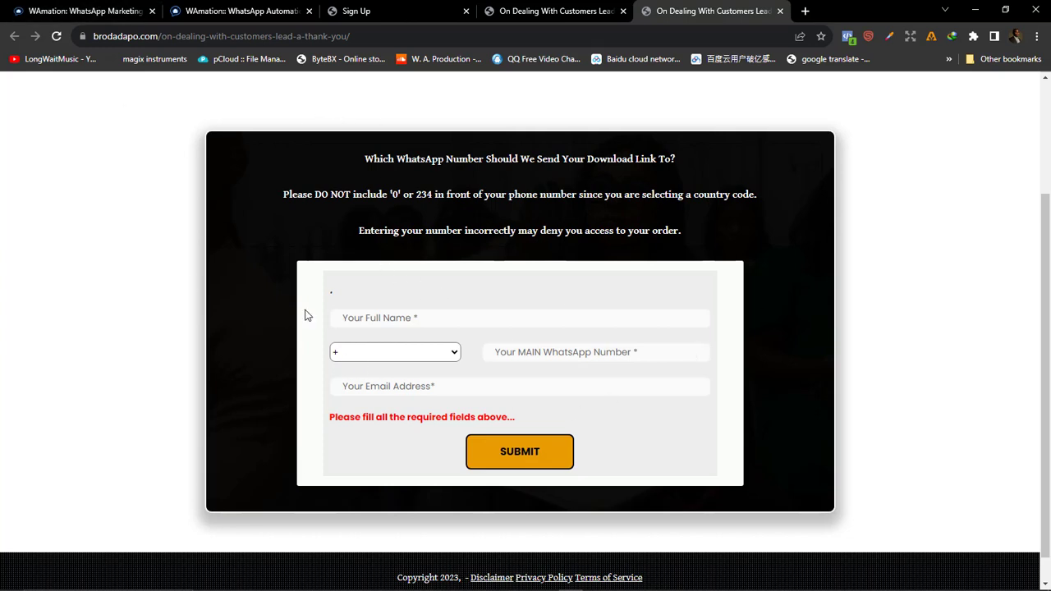
Step: Reopen Broadcast Lists in the dashboard, expand Automation, and scroll to Final Freedom Offer Buyers (1766 contacts)
{"action": "left_click", "coordinate": [72, 10]}
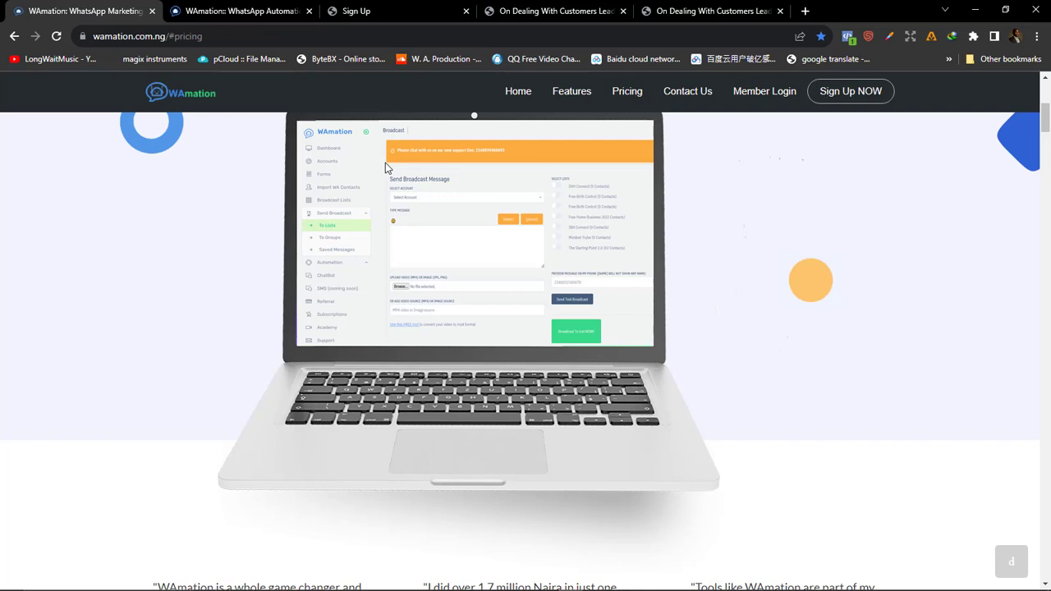
{"action": "left_click", "coordinate": [290, 17]}
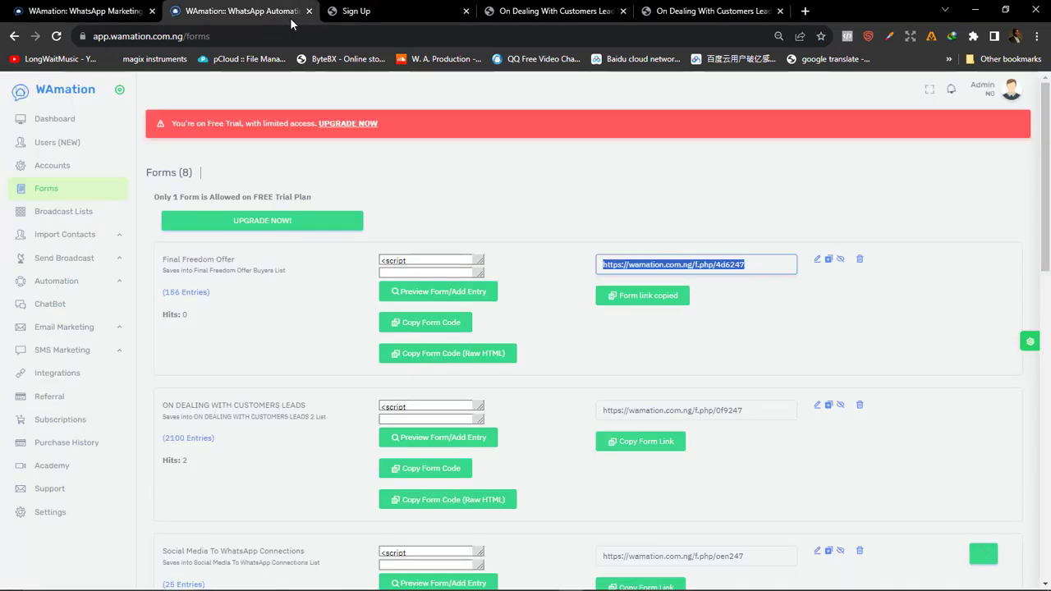
{"action": "left_click", "coordinate": [57, 216]}
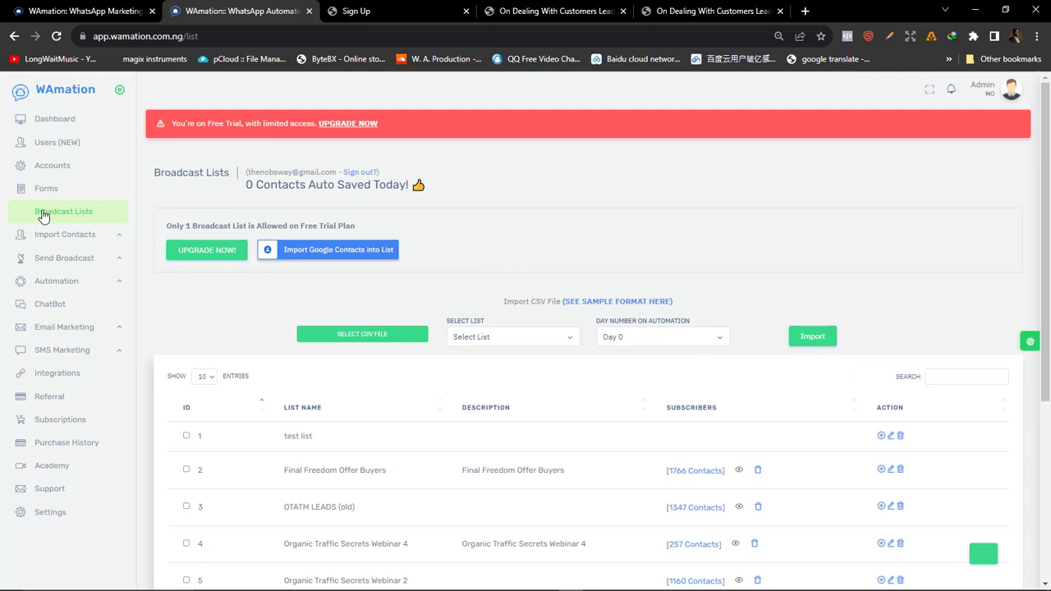
{"action": "left_click", "coordinate": [63, 280]}
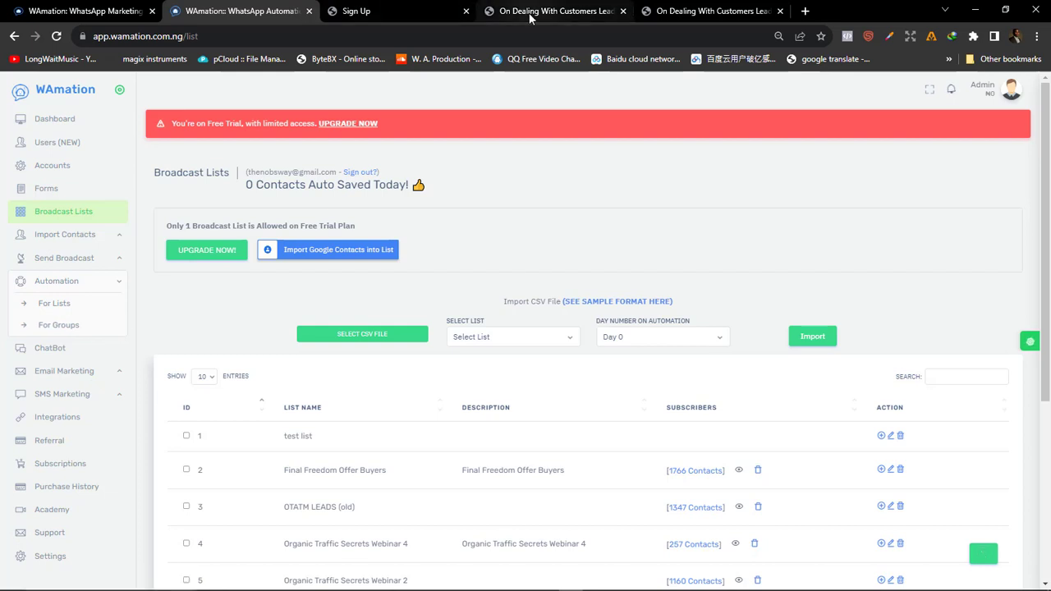
{"action": "scroll", "coordinate": [575, 370], "scroll_direction": "down", "scroll_amount": 2}
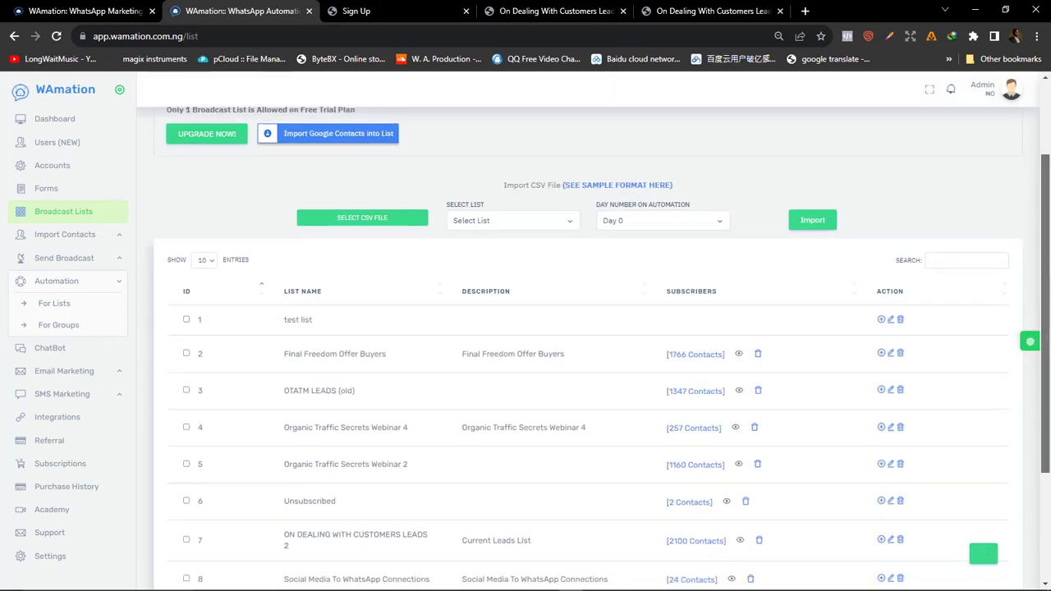
{"action": "scroll", "coordinate": [340, 472], "scroll_direction": "down", "scroll_amount": 1}
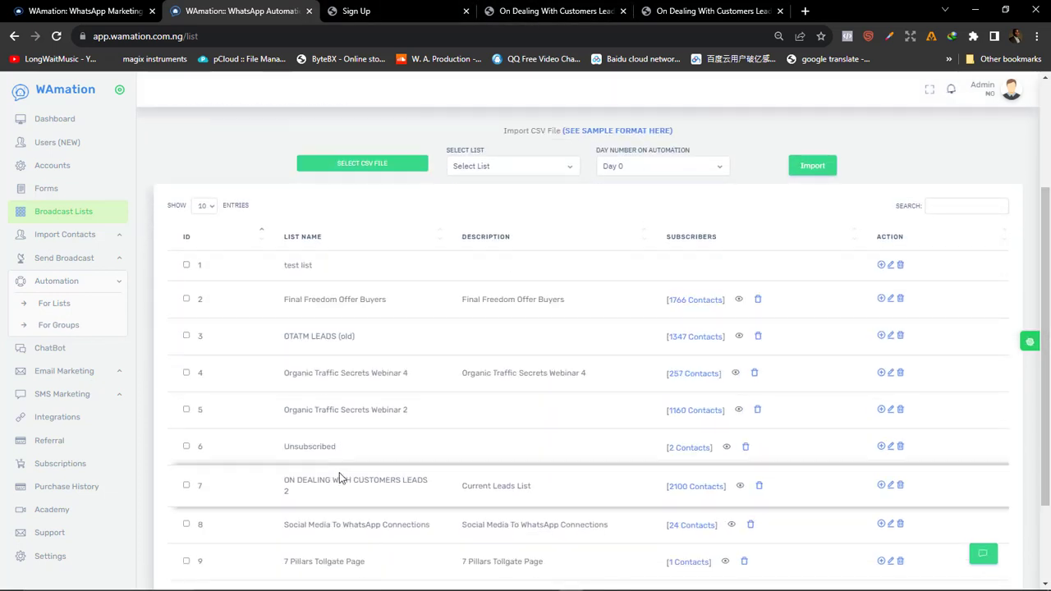
Step: Open Subscriptions and scroll through Starter, Basic and Premium daily, weekly, monthly and yearly prices
{"action": "left_click", "coordinate": [47, 465]}
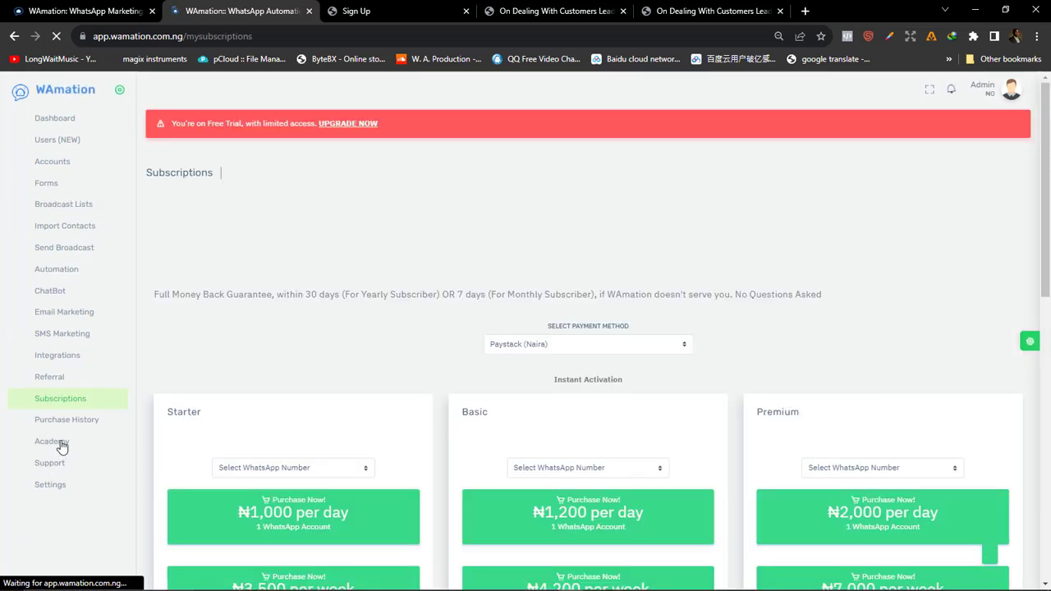
{"action": "mouse_move", "coordinate": [1046, 202]}
{"action": "left_mouse_down"}
{"action": "mouse_move", "coordinate": [1049, 316]}
{"action": "mouse_move", "coordinate": [1046, 90]}
{"action": "left_mouse_up"}
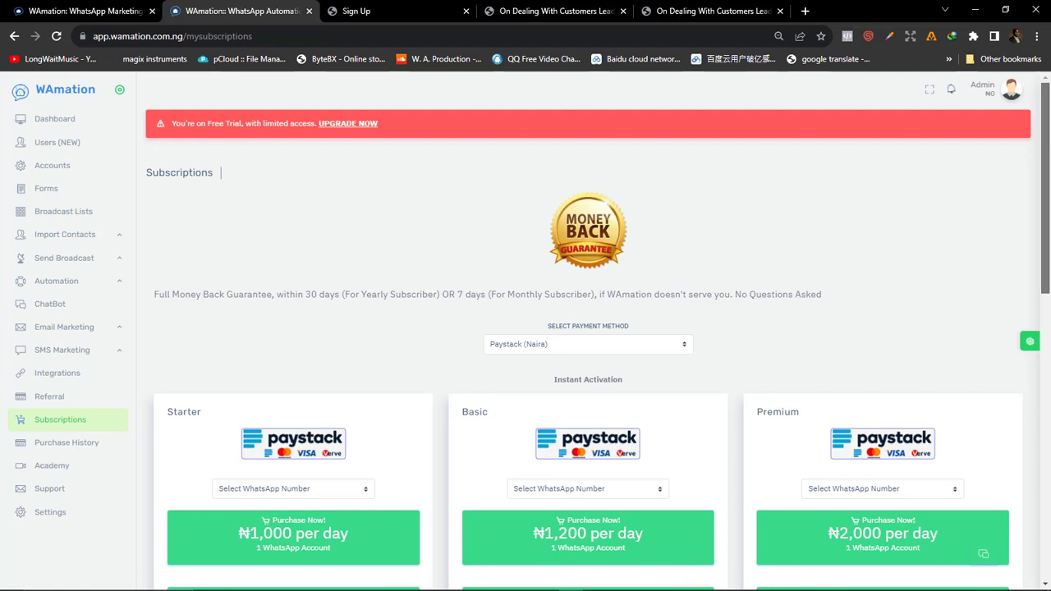
{"action": "left_click_drag", "start_coordinate": [1049, 148], "coordinate": [1049, 294]}
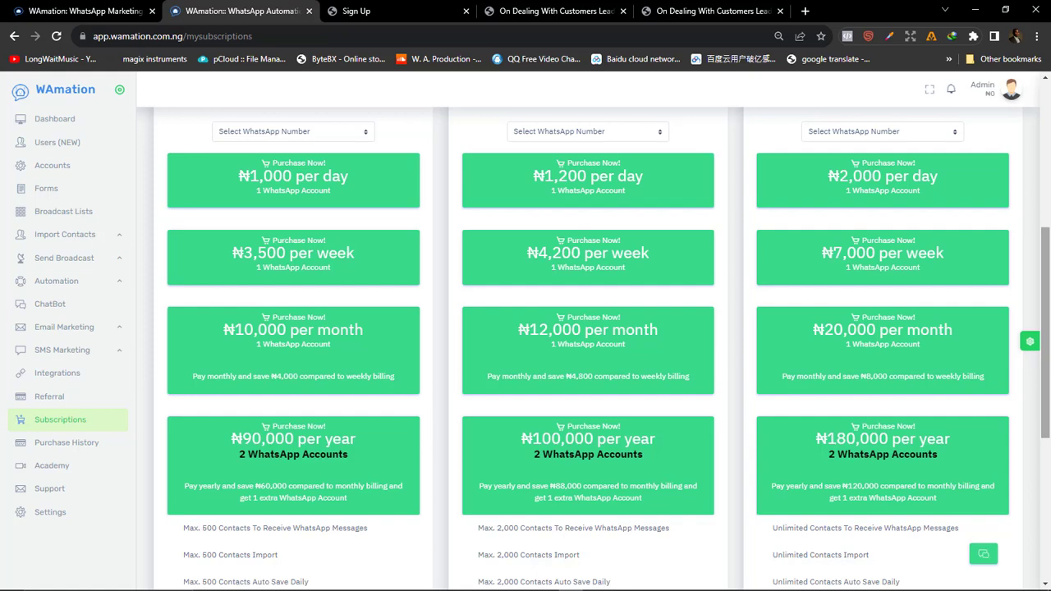
{"action": "left_click_drag", "start_coordinate": [1047, 332], "coordinate": [1050, 189]}
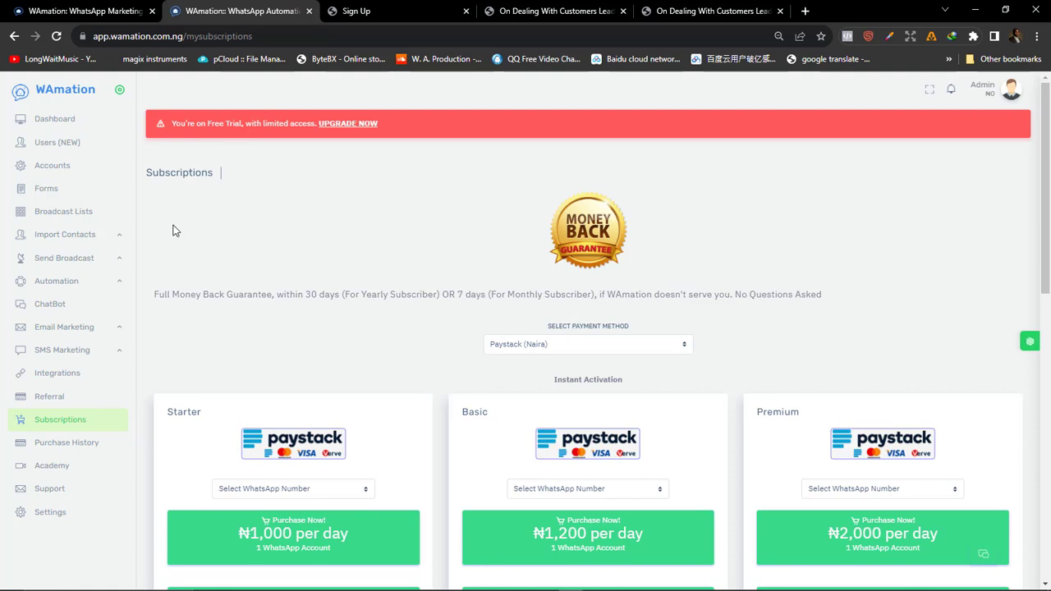
Step: Open Broadcast Lists, then switch to the On Dealing With Customers landing page tab
{"action": "left_click", "coordinate": [47, 214]}
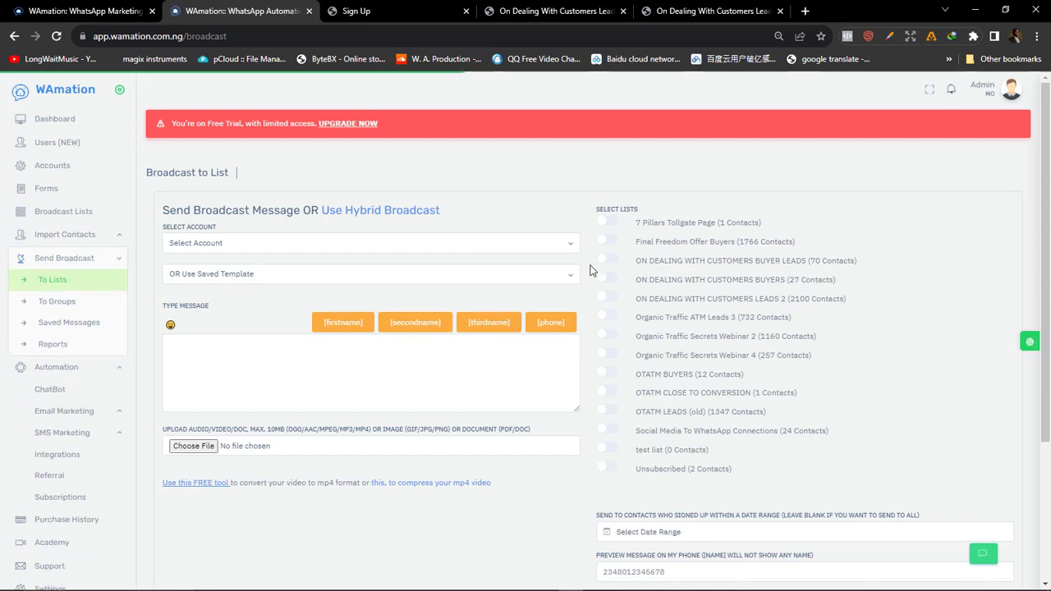
{"action": "left_click", "coordinate": [556, 10]}
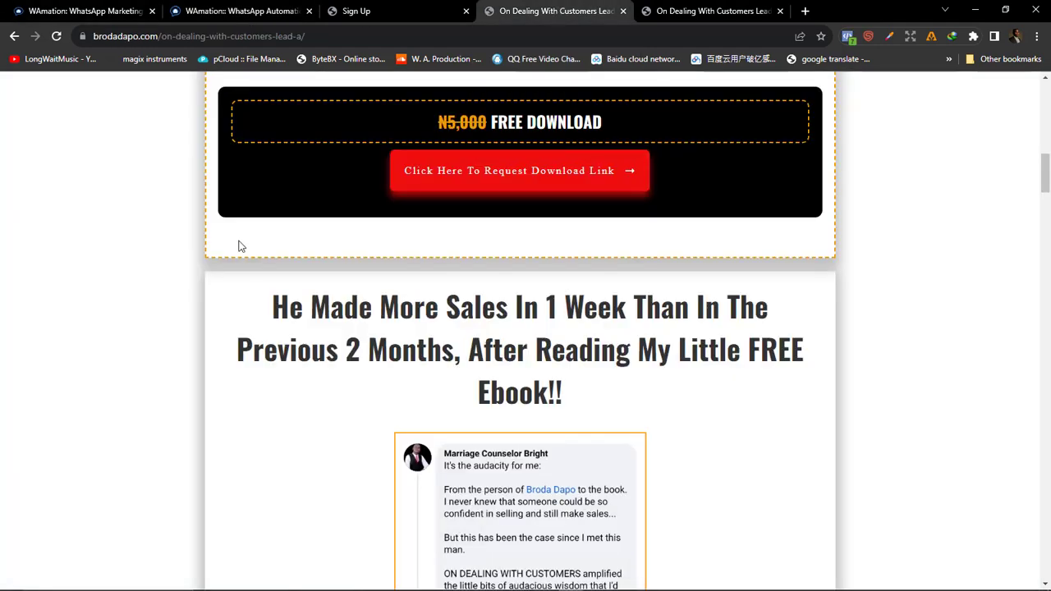
Step: In a new browser tab, Google 'autoresponder for whatsapp'
{"action": "left_click", "coordinate": [806, 11]}
{"action": "type", "text": "au"}
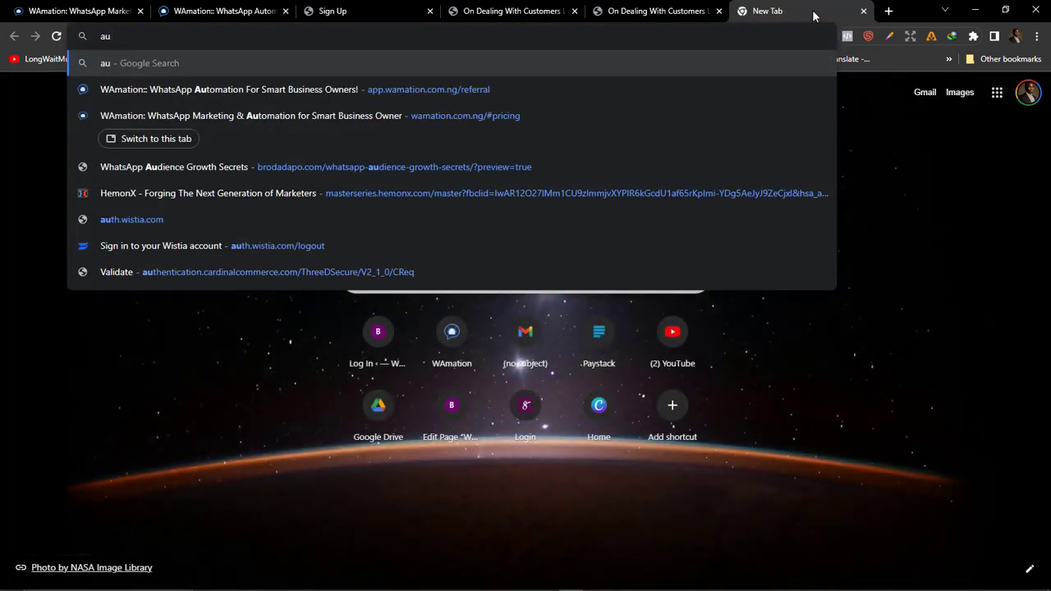
{"action": "type", "text": "tor"}
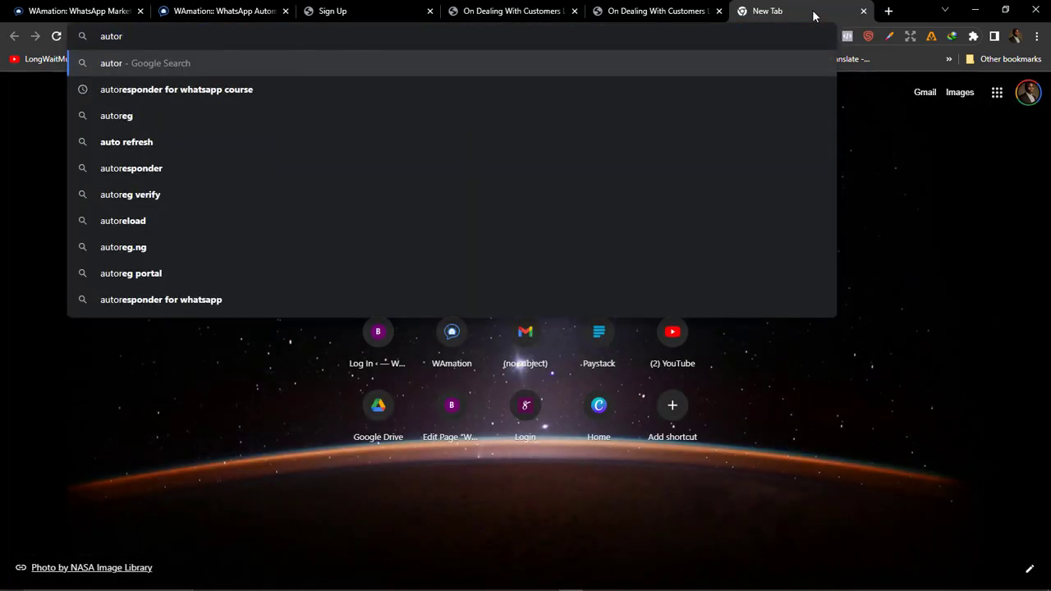
{"action": "key", "text": "Down"}
{"action": "key", "text": "Return"}
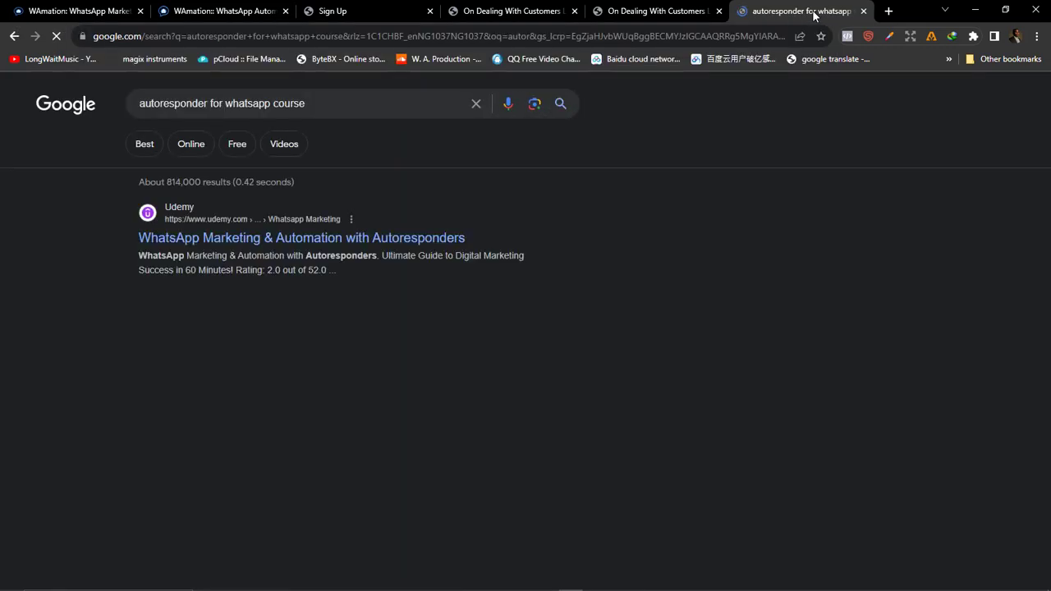
{"action": "left_click", "coordinate": [357, 103]}
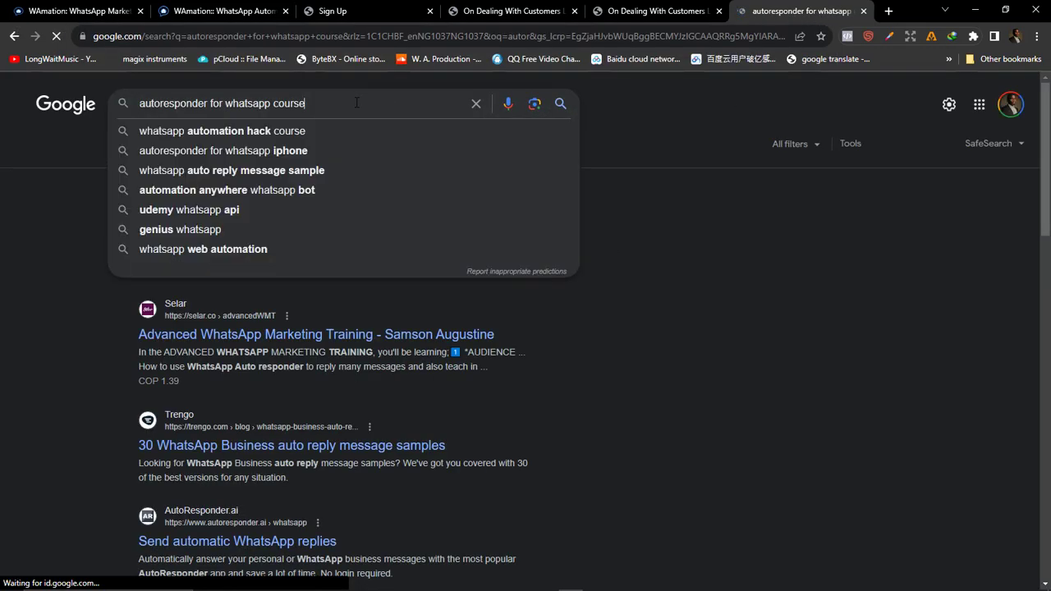
{"action": "key", "text": "BackSpace"}
{"action": "key", "text": "BackSpace"}
{"action": "key", "text": "BackSpace"}
{"action": "key", "text": "BackSpace"}
{"action": "key", "text": "BackSpace"}
{"action": "key", "text": "BackSpace"}
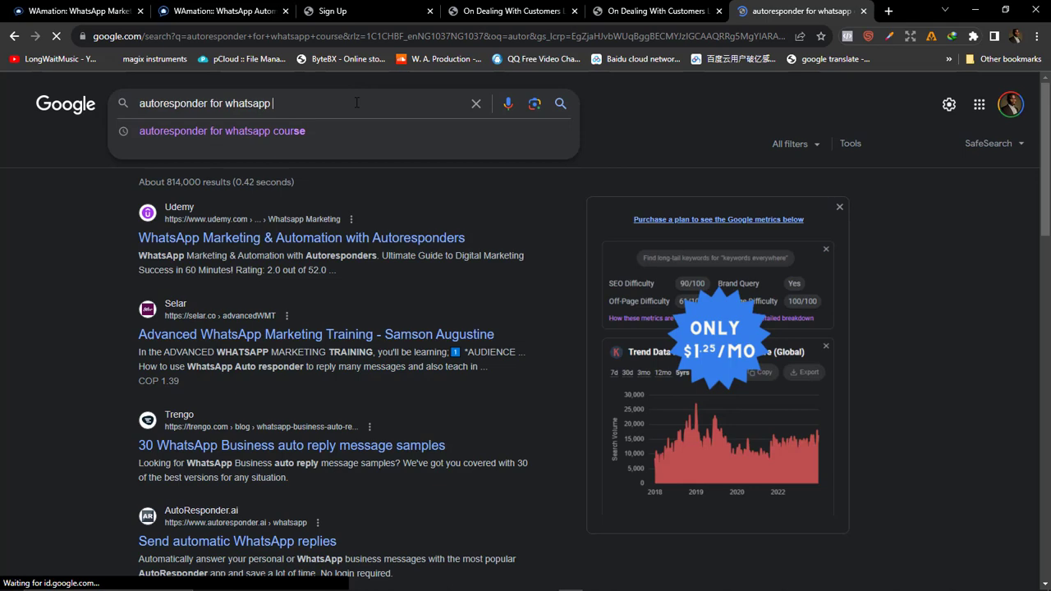
{"action": "key", "text": "BackSpace"}
{"action": "key", "text": "Return"}
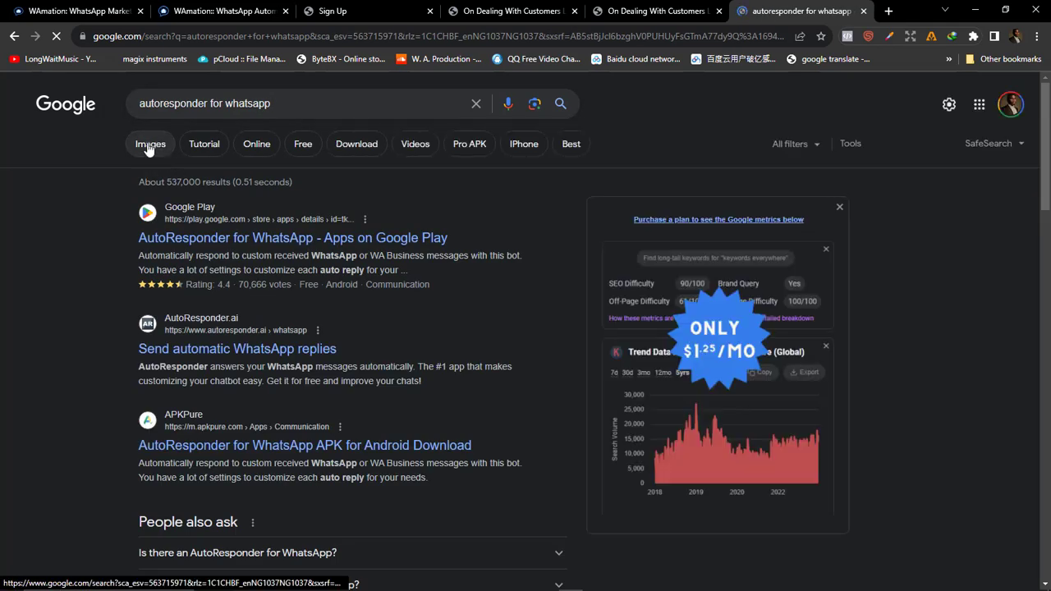
Step: Preview the first image result, then go back to the WAmation broadcast tab
{"action": "left_click", "coordinate": [148, 145]}
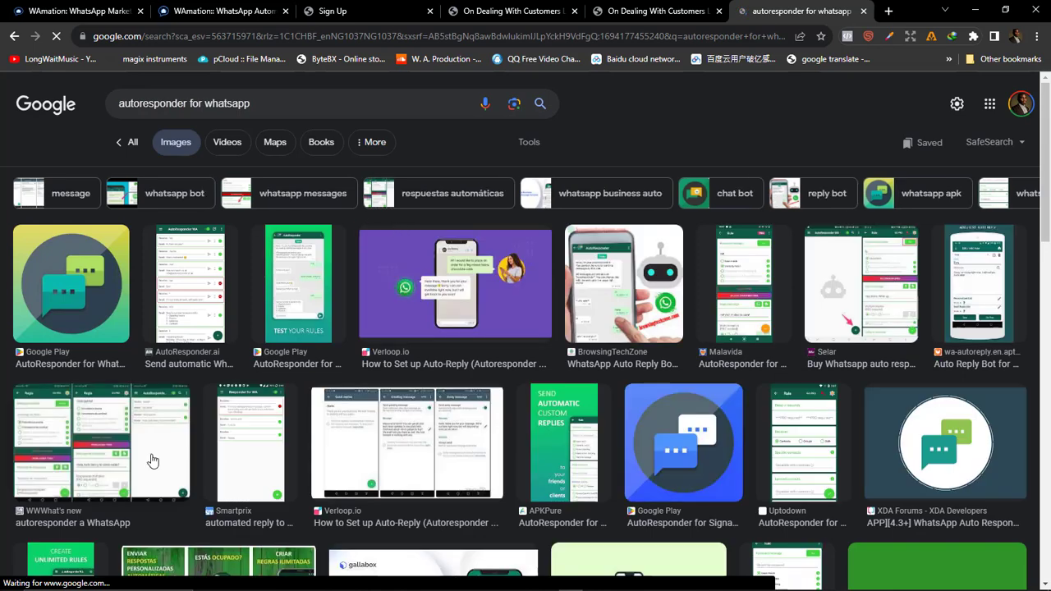
{"action": "left_click", "coordinate": [64, 310]}
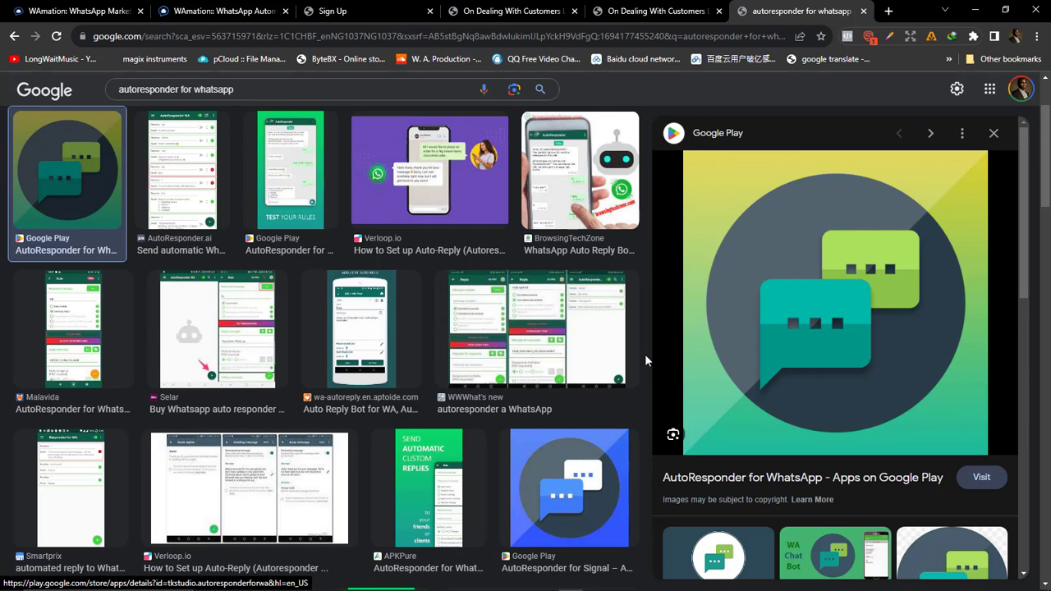
{"action": "left_click", "coordinate": [177, 13]}
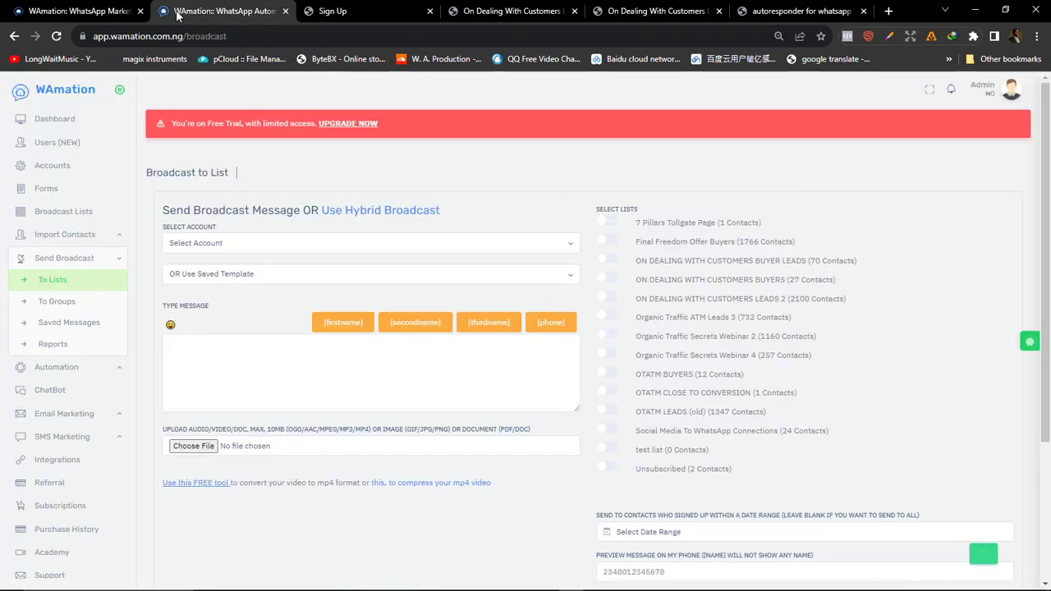
{"action": "left_click", "coordinate": [788, 13]}
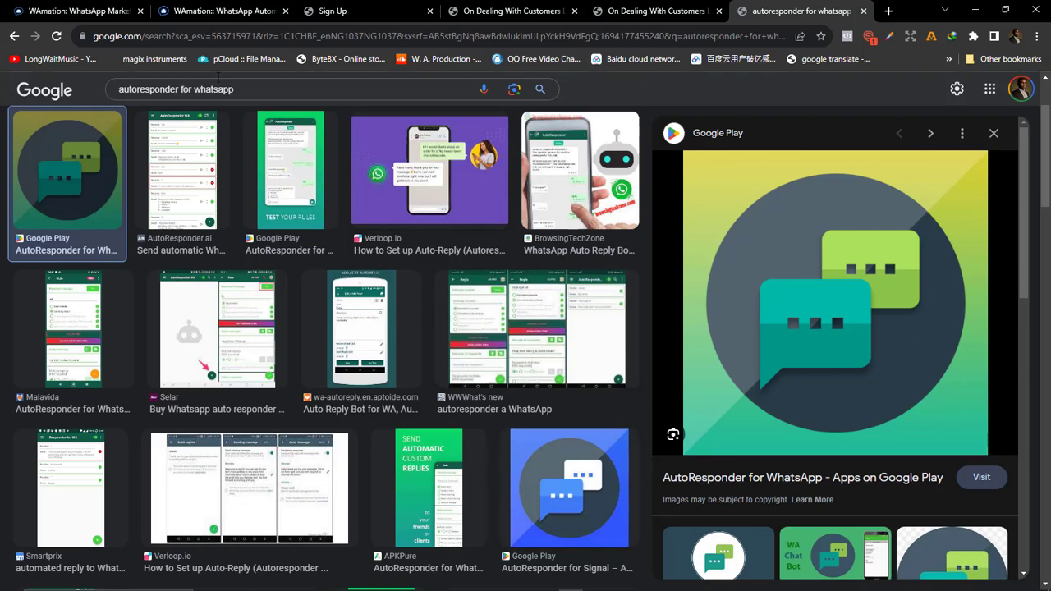
{"action": "left_click", "coordinate": [59, 11]}
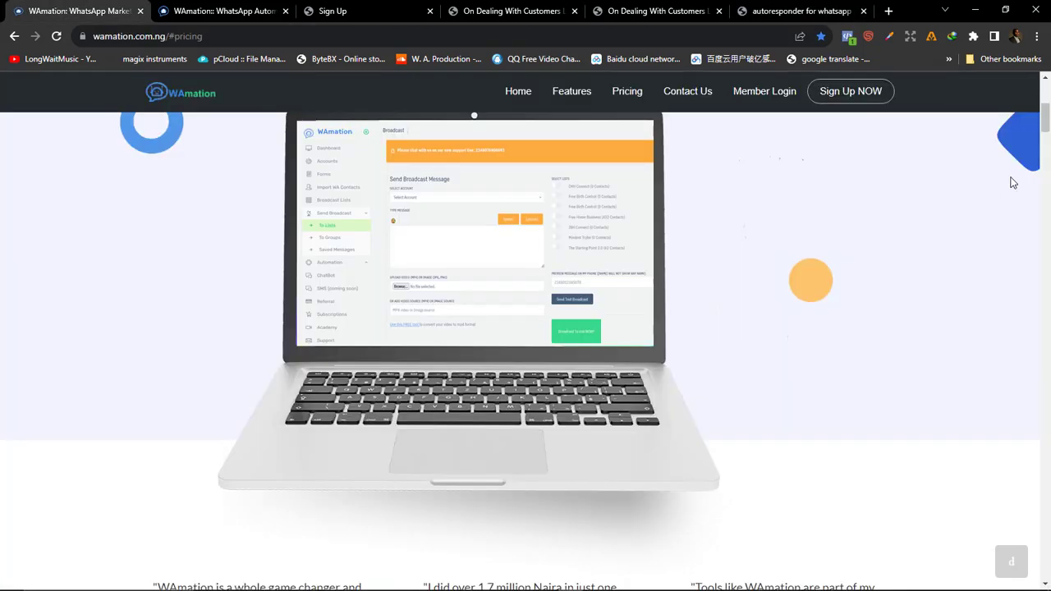
{"action": "left_click", "coordinate": [207, 11]}
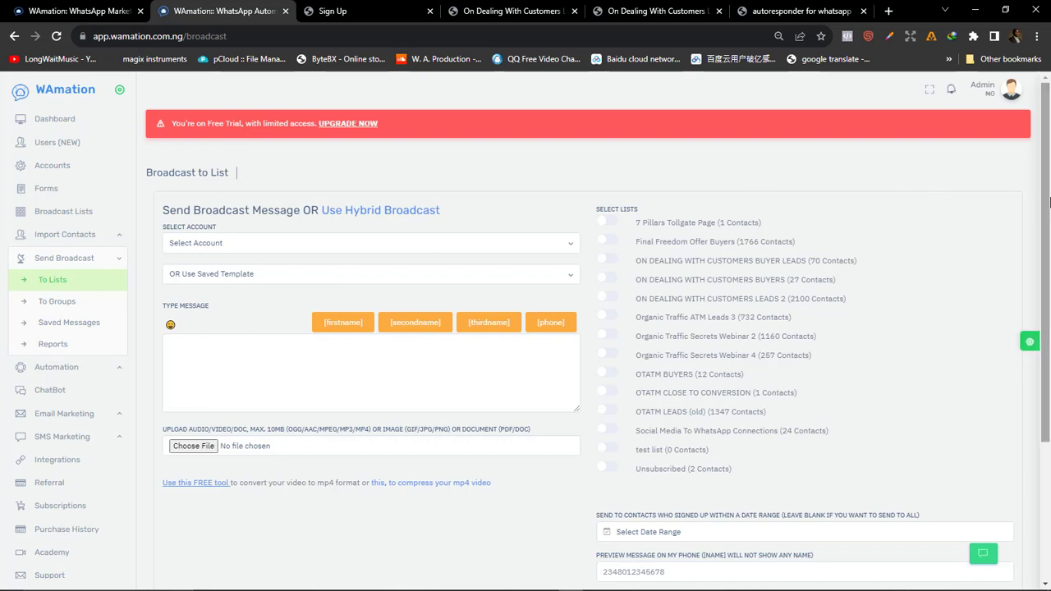
{"action": "left_click_drag", "start_coordinate": [1049, 203], "coordinate": [1050, 233]}
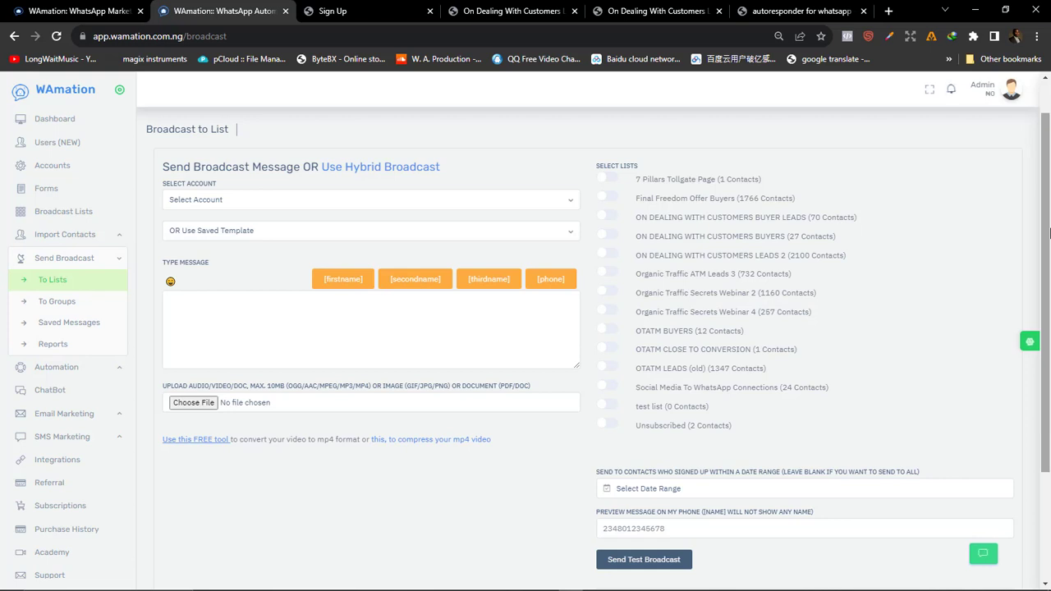
{"action": "left_click_drag", "start_coordinate": [1050, 233], "coordinate": [1049, 204]}
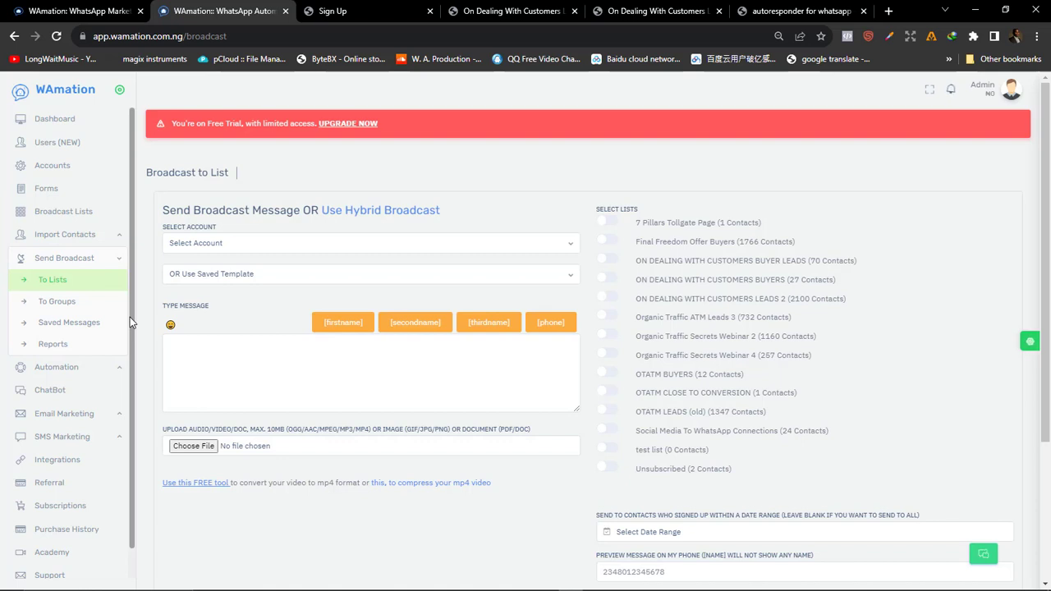
Step: Open Referral from the sidebar to view the referral link, 90 referrals and NGN79,040 earned
{"action": "left_click", "coordinate": [57, 484]}
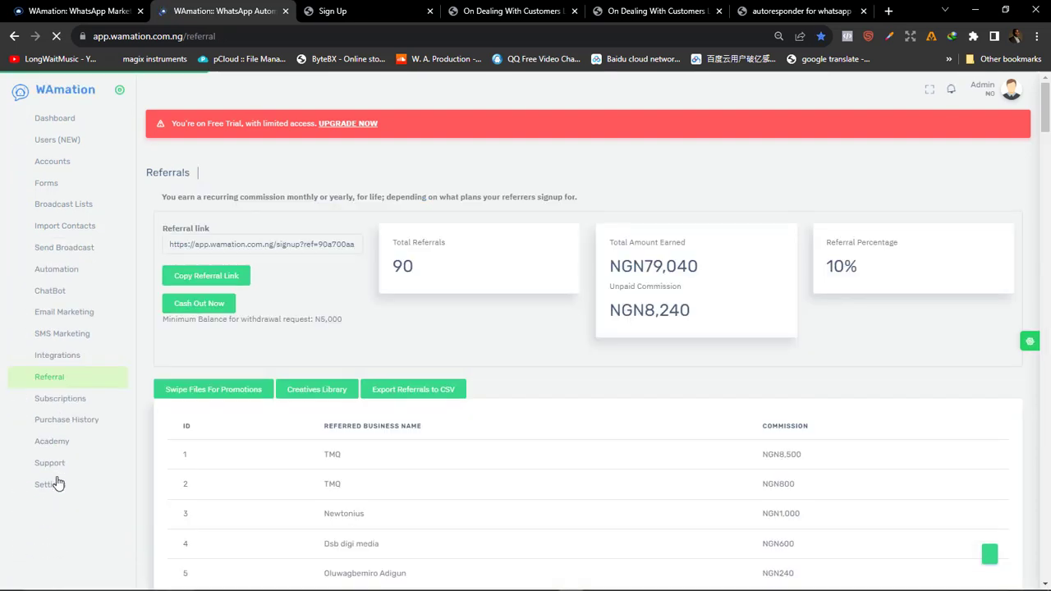